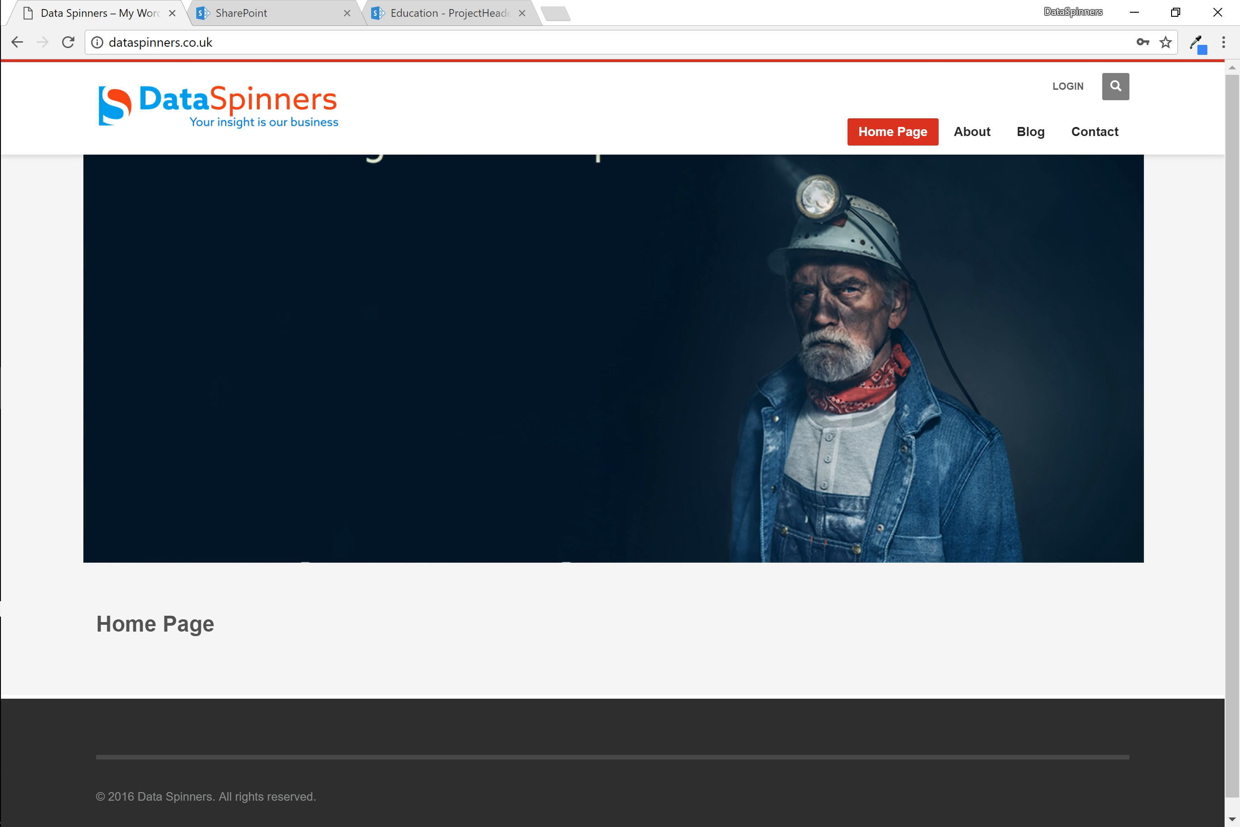
In the Education site's ProjectHeader list, add a multiple-lines-of-text column named ProjectCommentsUser.
left_click(245, 13)
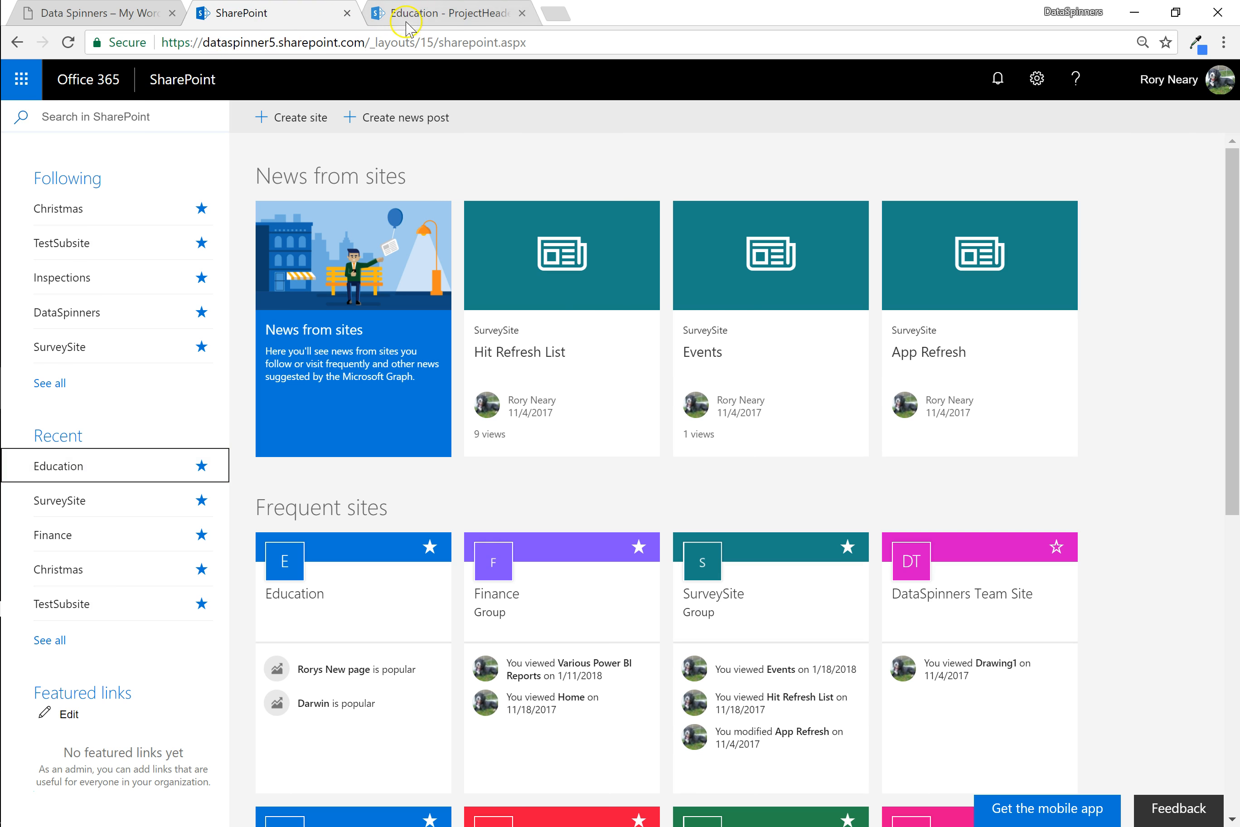
left_click(434, 12)
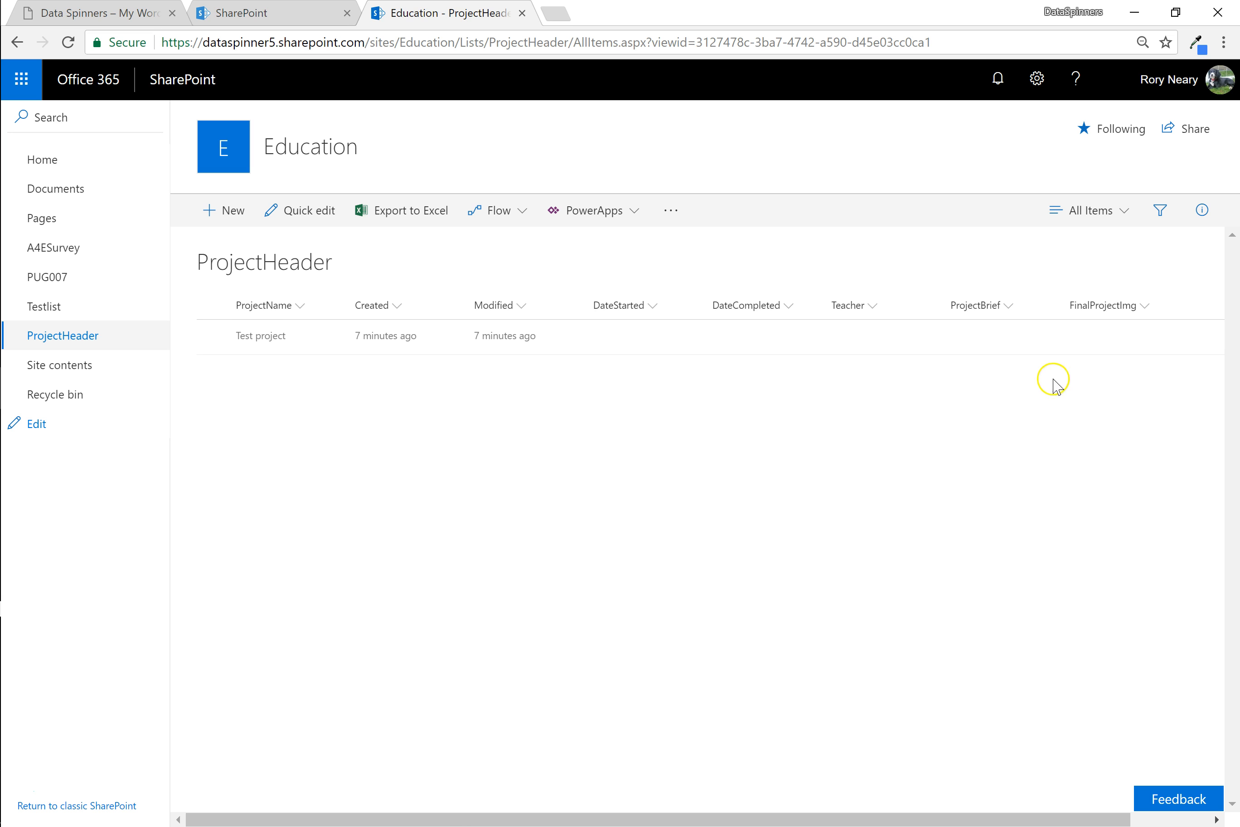
left_click_drag(1118, 819, 1206, 819)
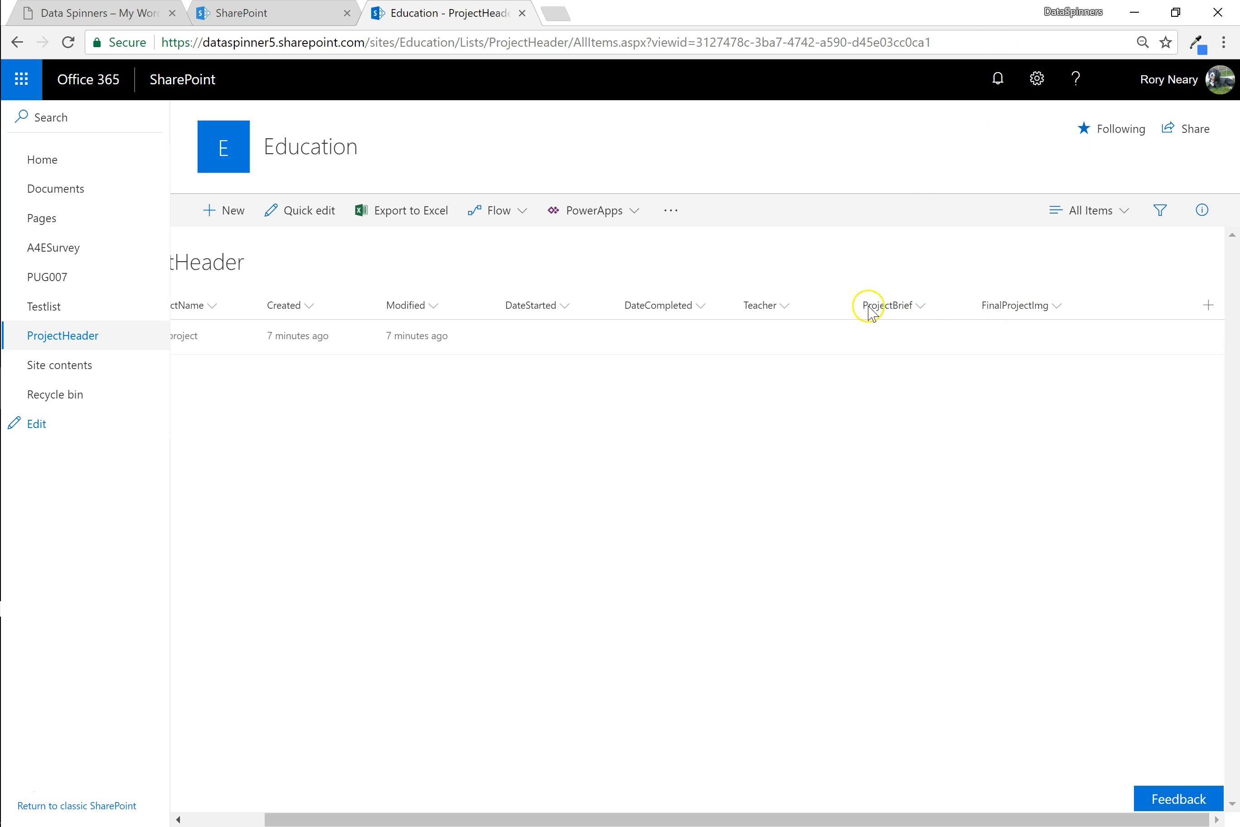
left_click(1209, 306)
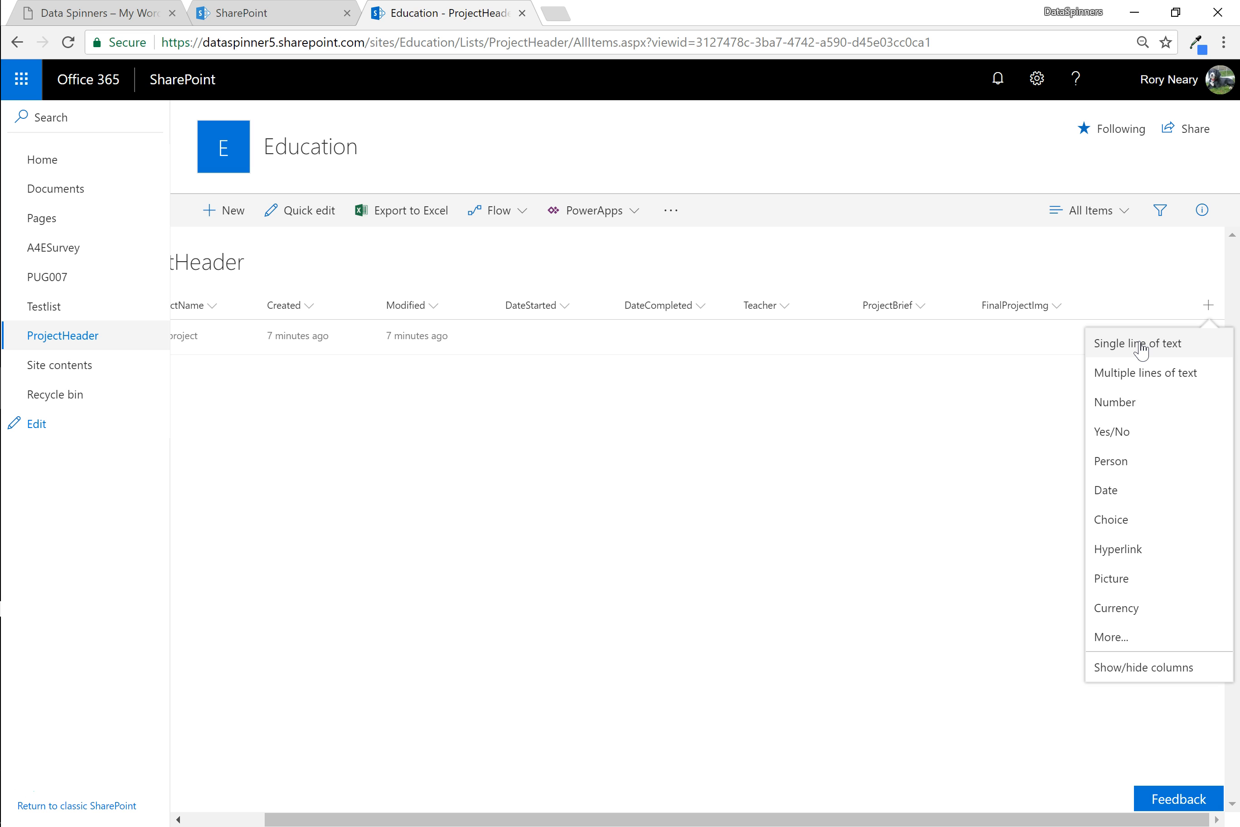
left_click(1128, 373)
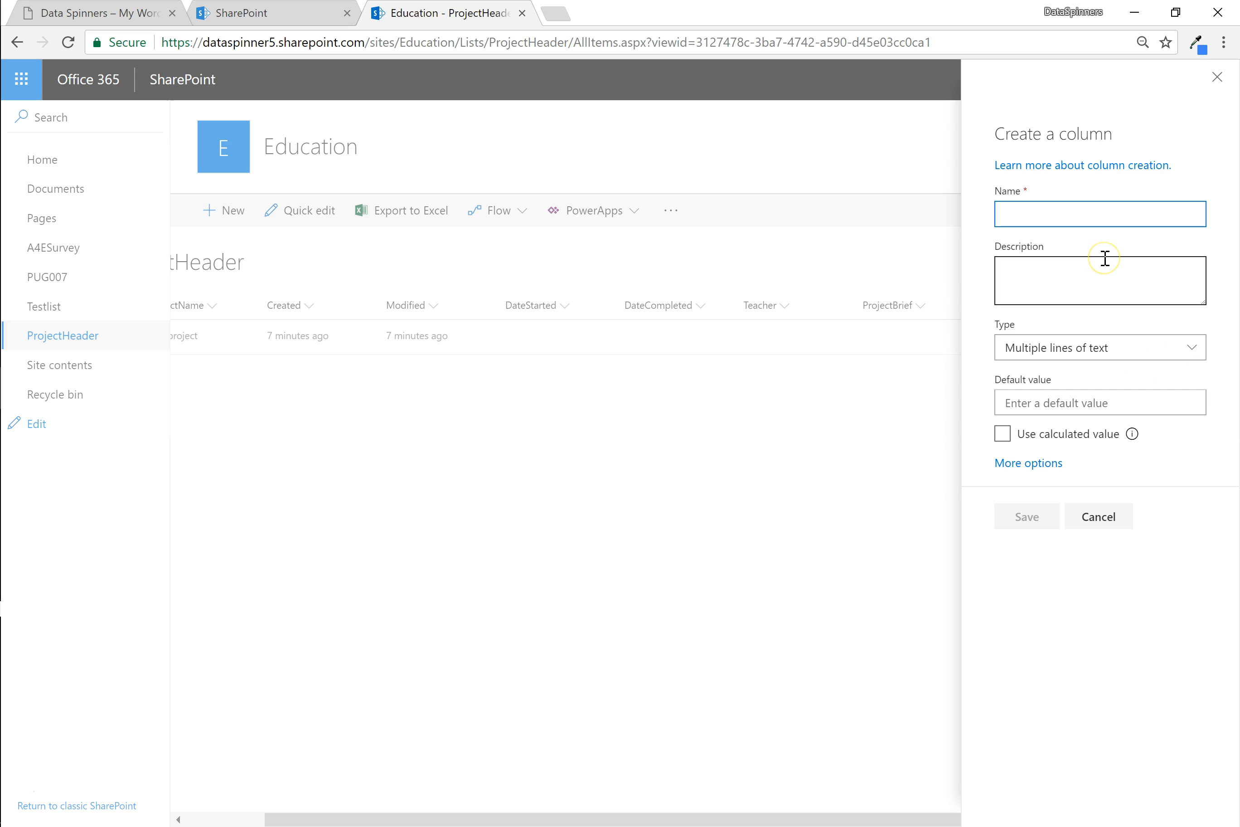
type("Proje")
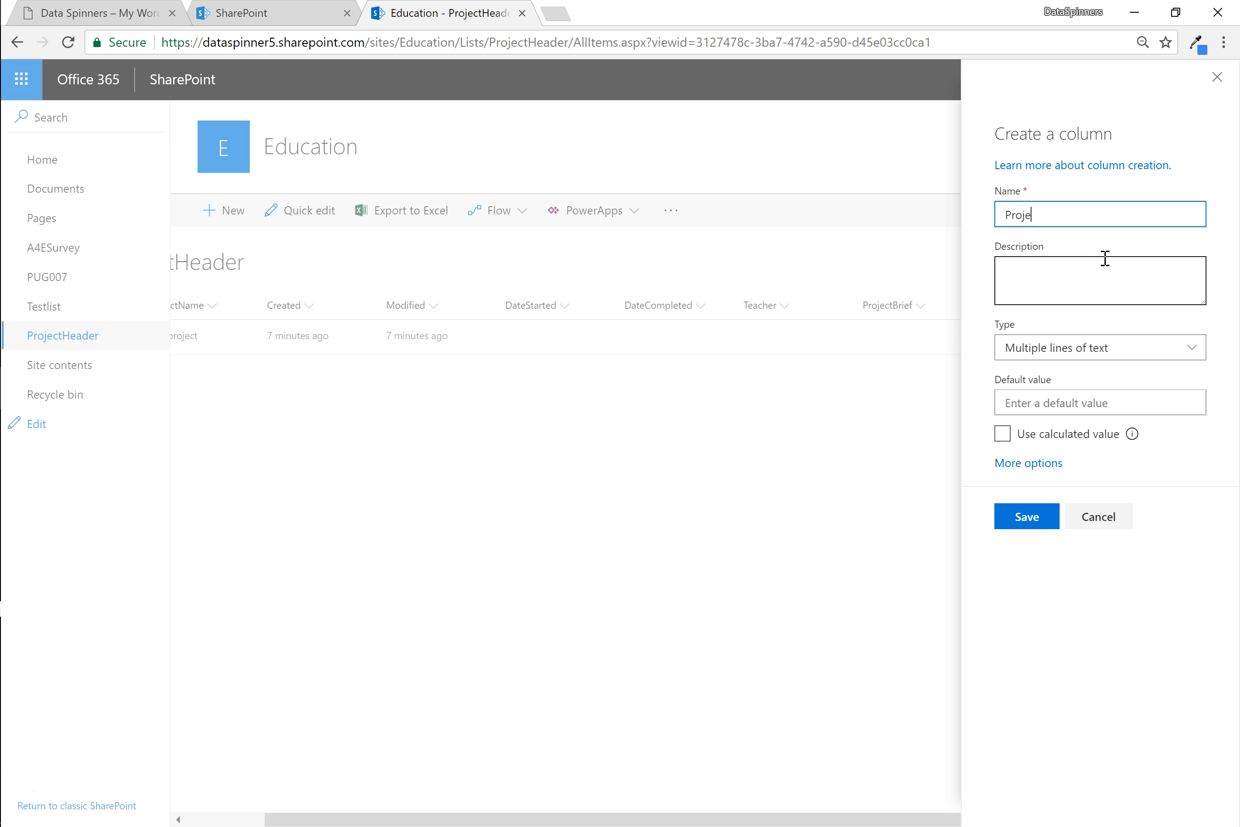
type("ctComments")
type("User")
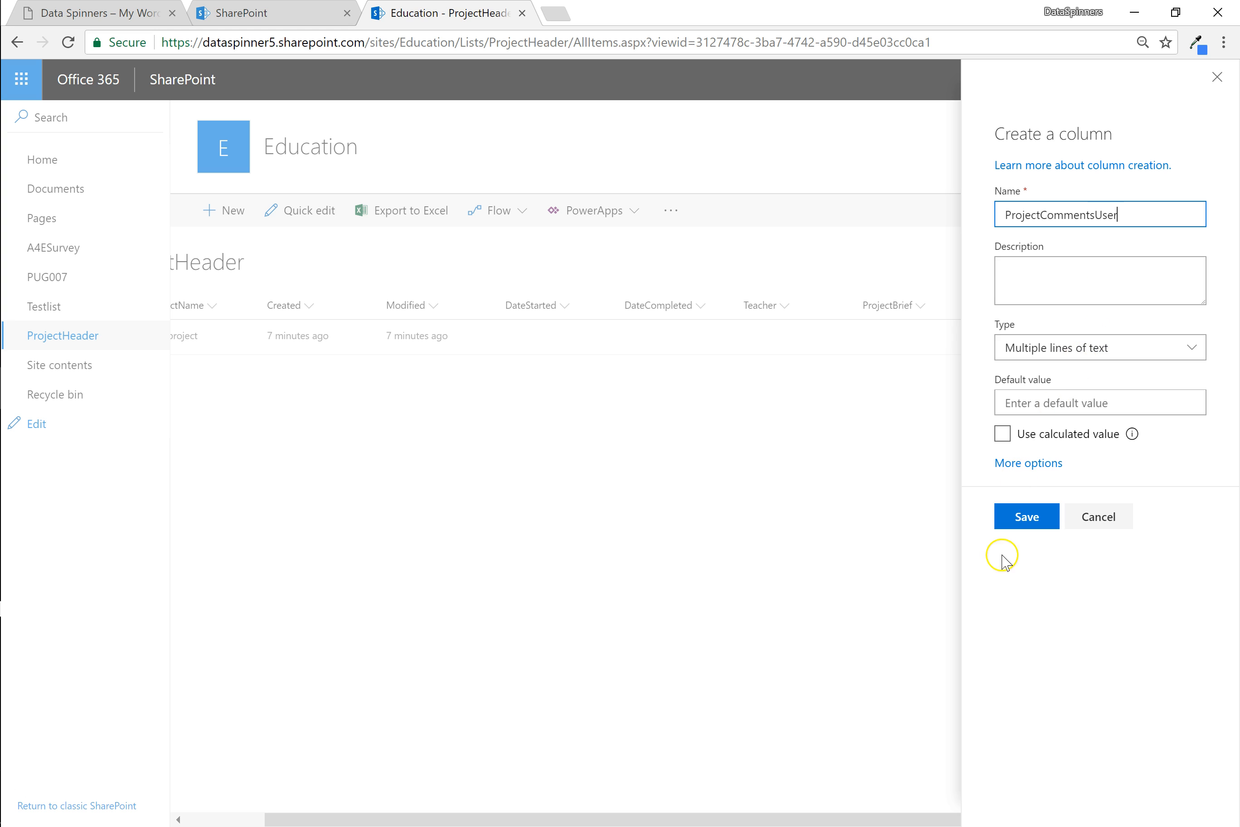
left_click(1027, 517)
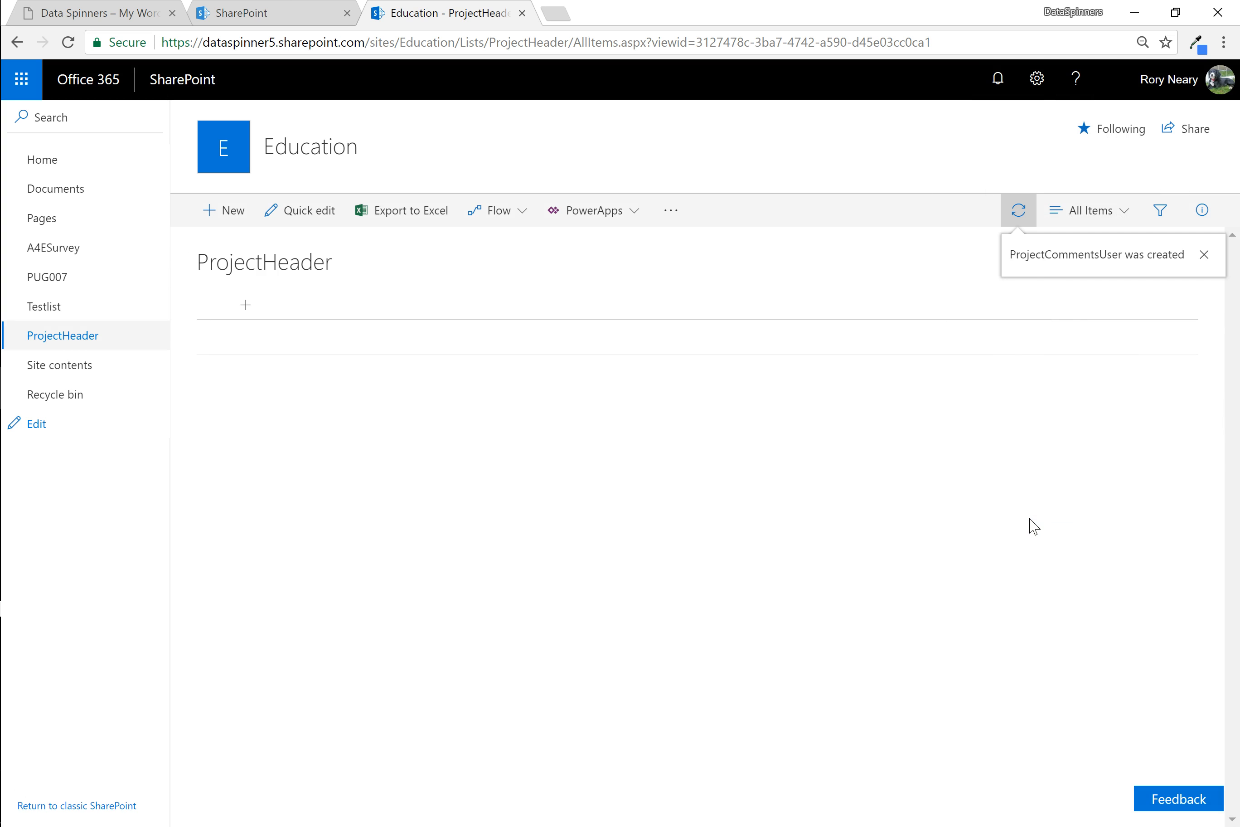
Add another multiple-lines-of-text column named ProjectCommentsTeacher to the ProjectHeader list.
left_click(1125, 820)
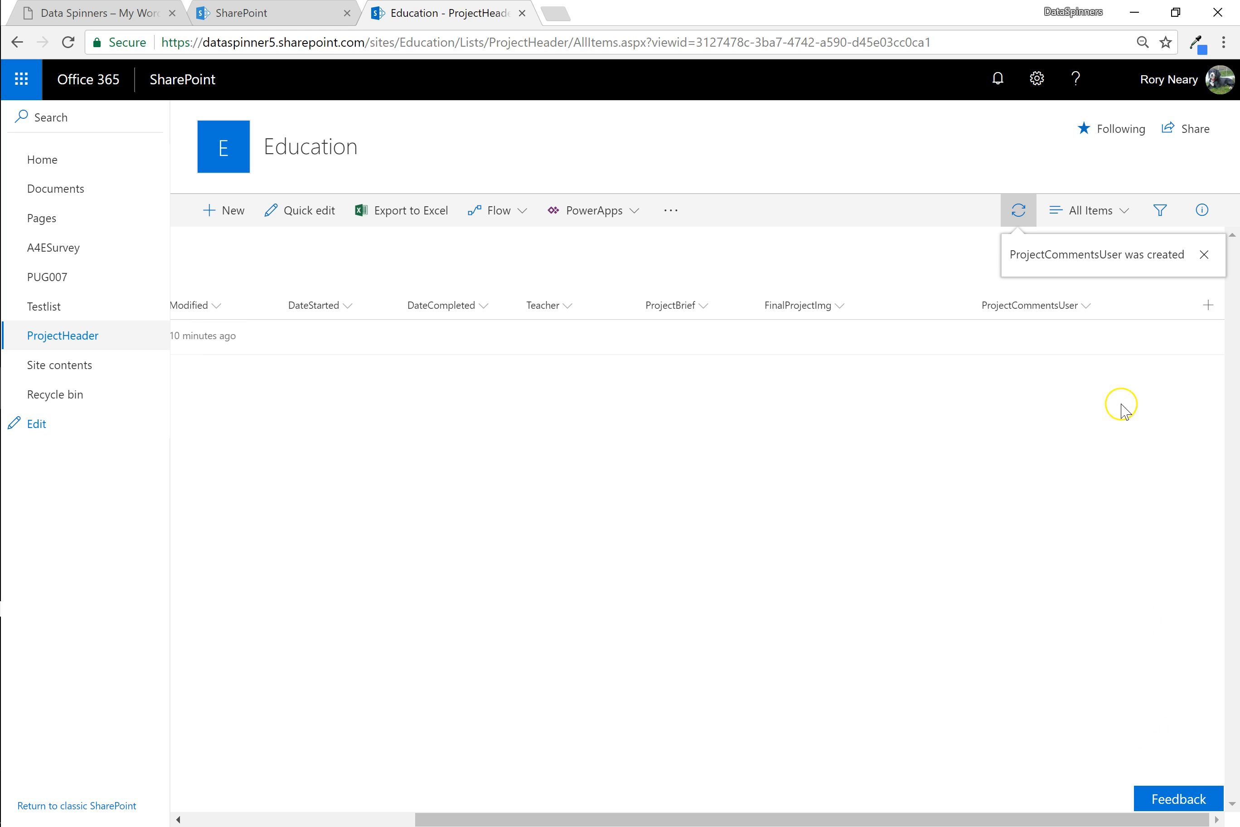
left_click(1208, 306)
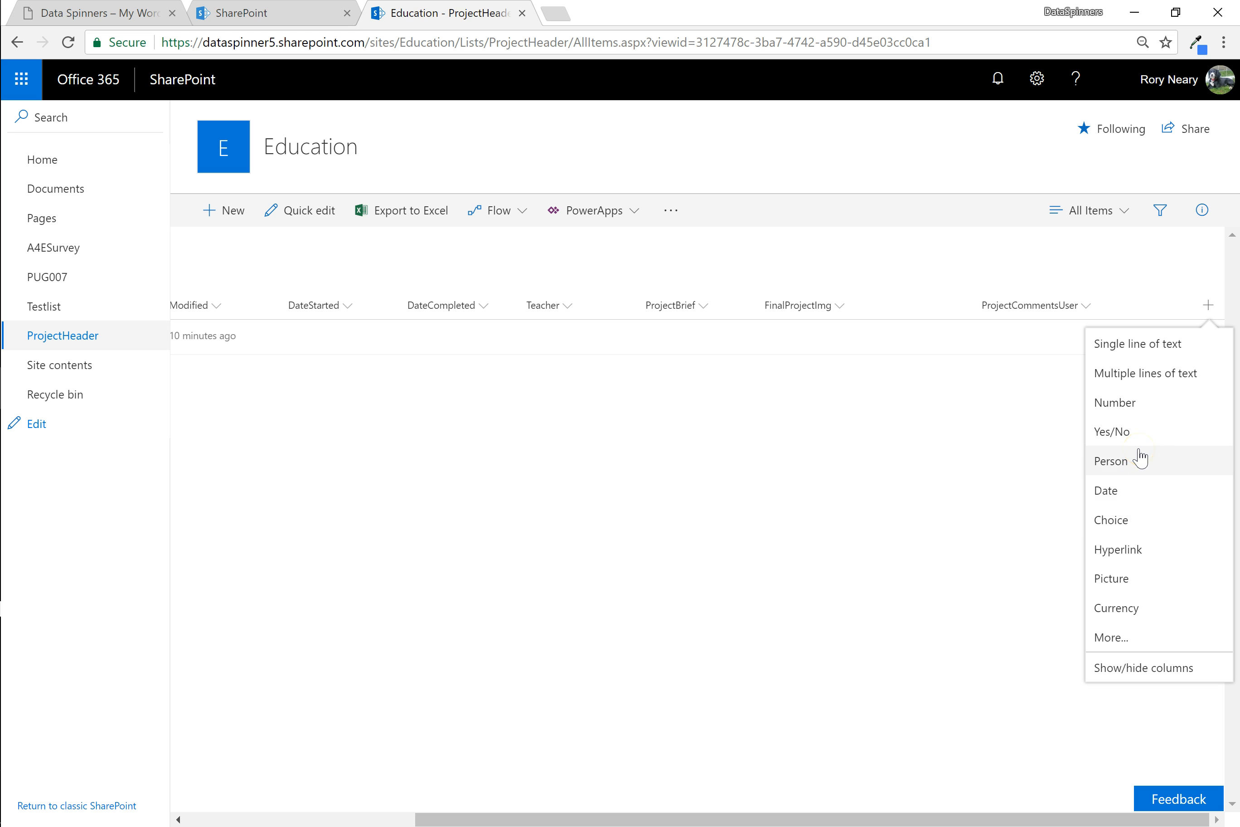
left_click(1143, 379)
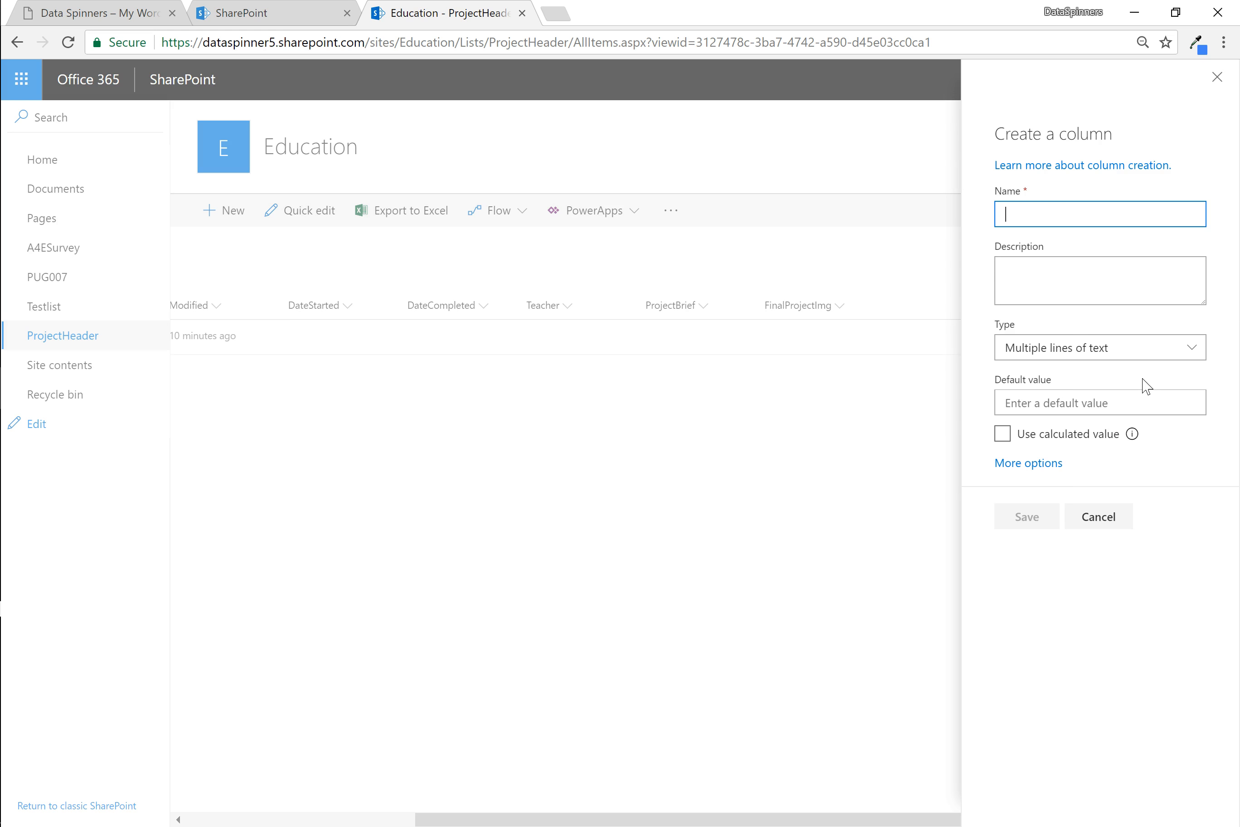
type("Por")
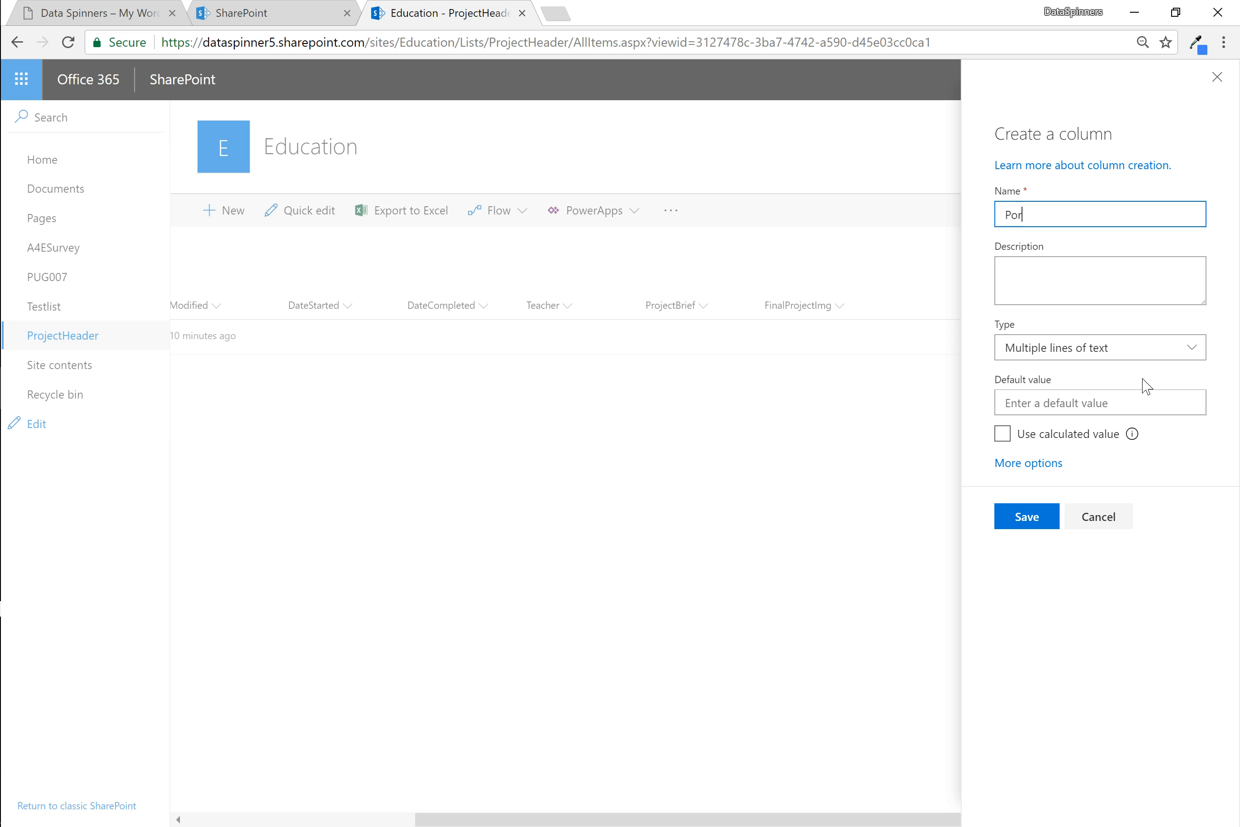
type("ojectCommentsTeacher")
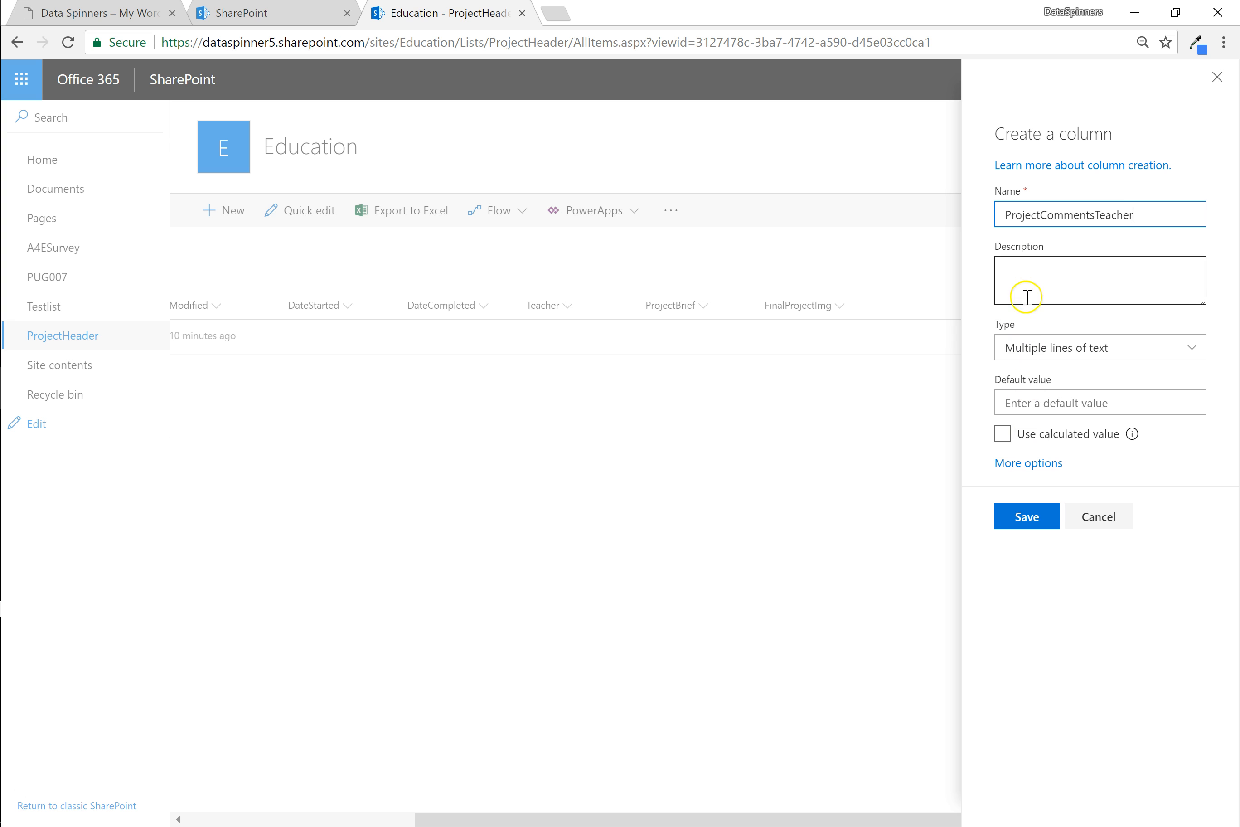
left_click(1035, 528)
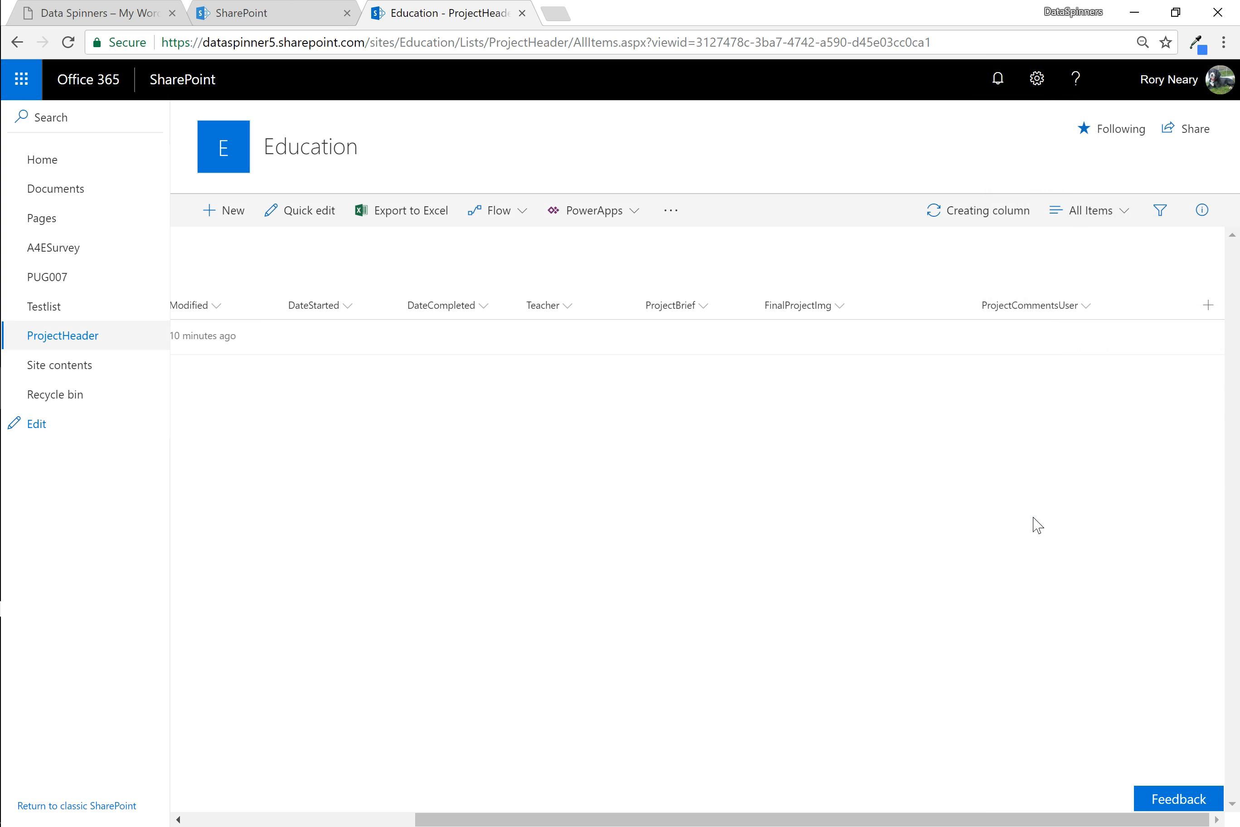
left_click(1193, 820)
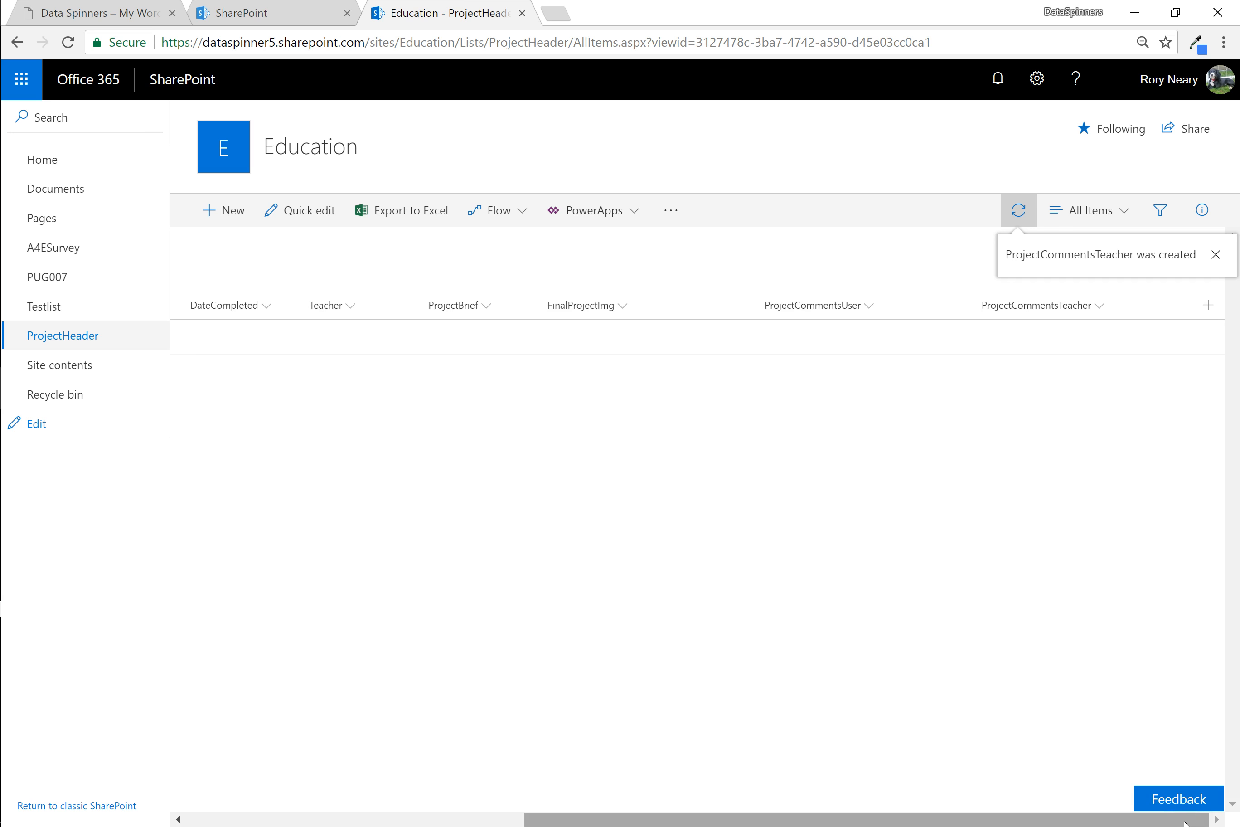
left_click_drag(1183, 819, 393, 752)
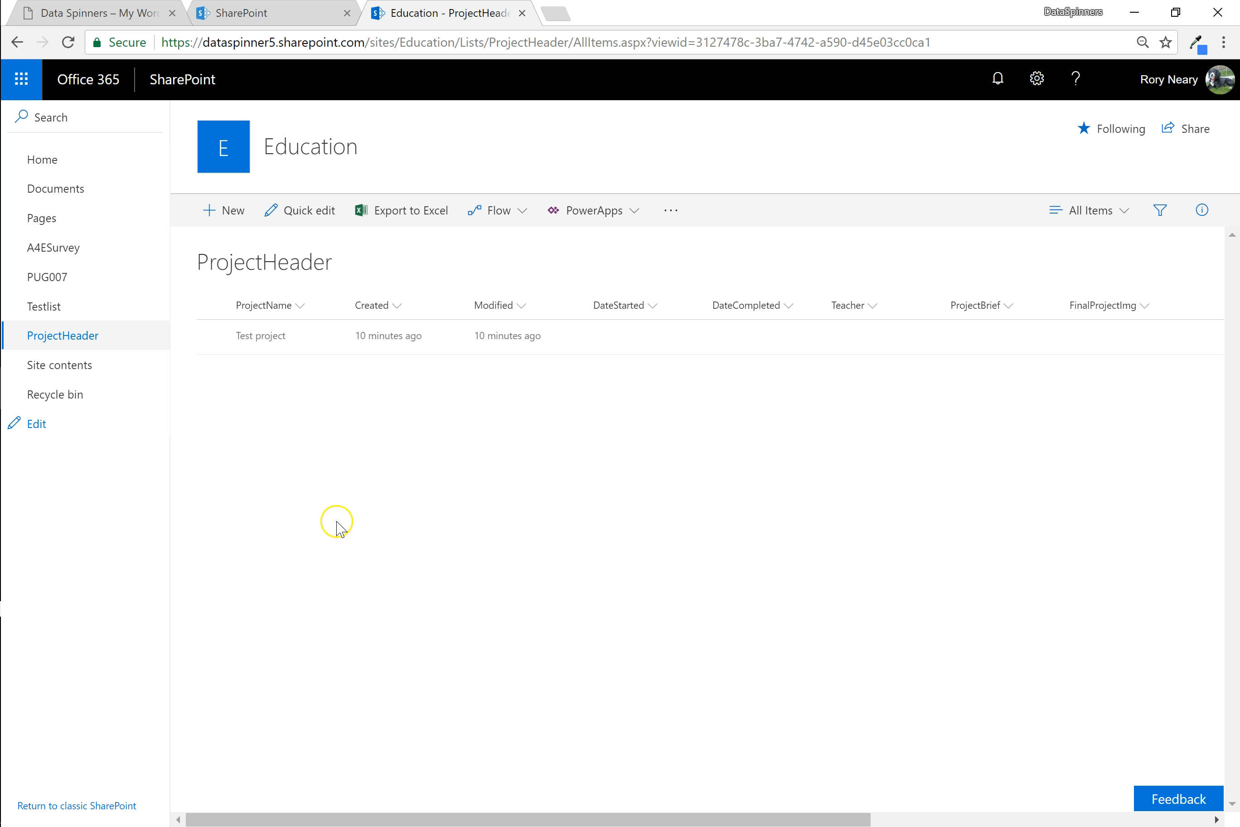
From the Education site's home page, create a new list named ProjectLines that is shown in site navigation.
left_click(102, 336)
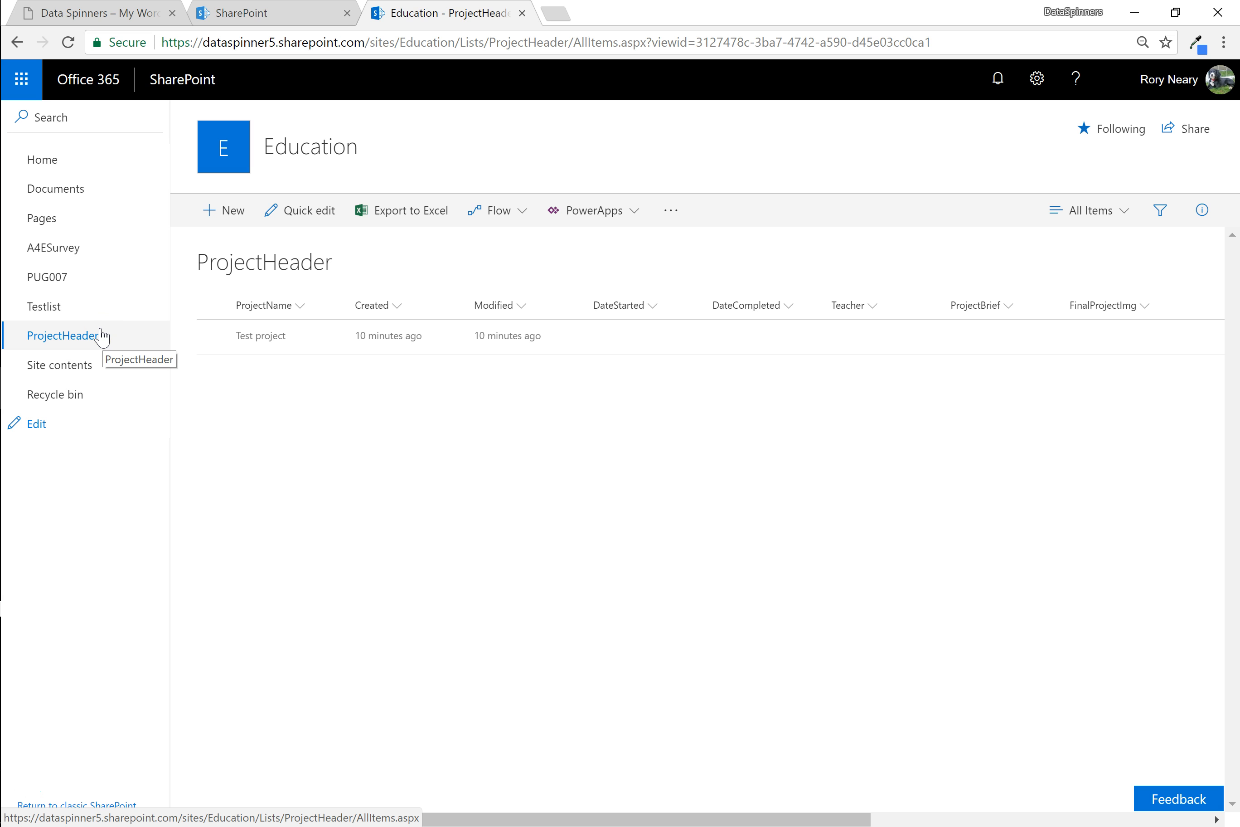
left_click(102, 337)
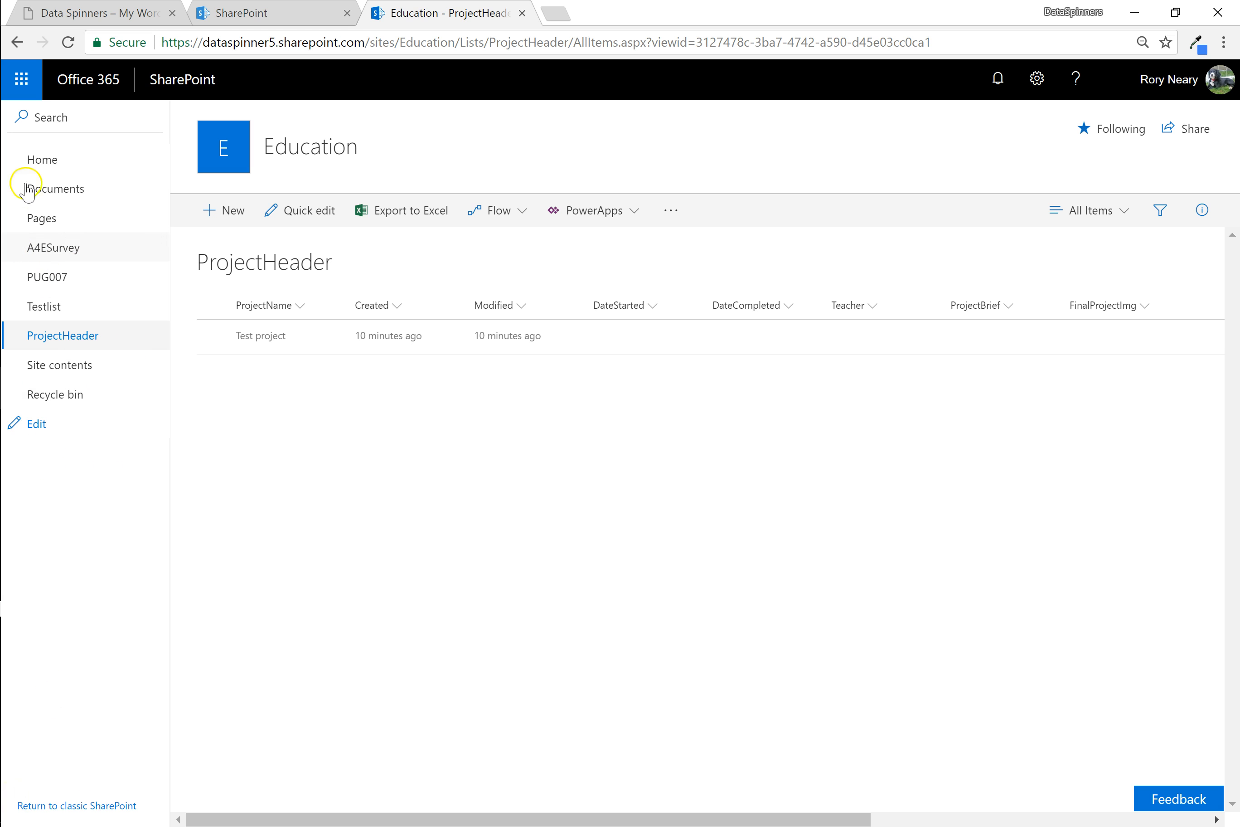
left_click(53, 220)
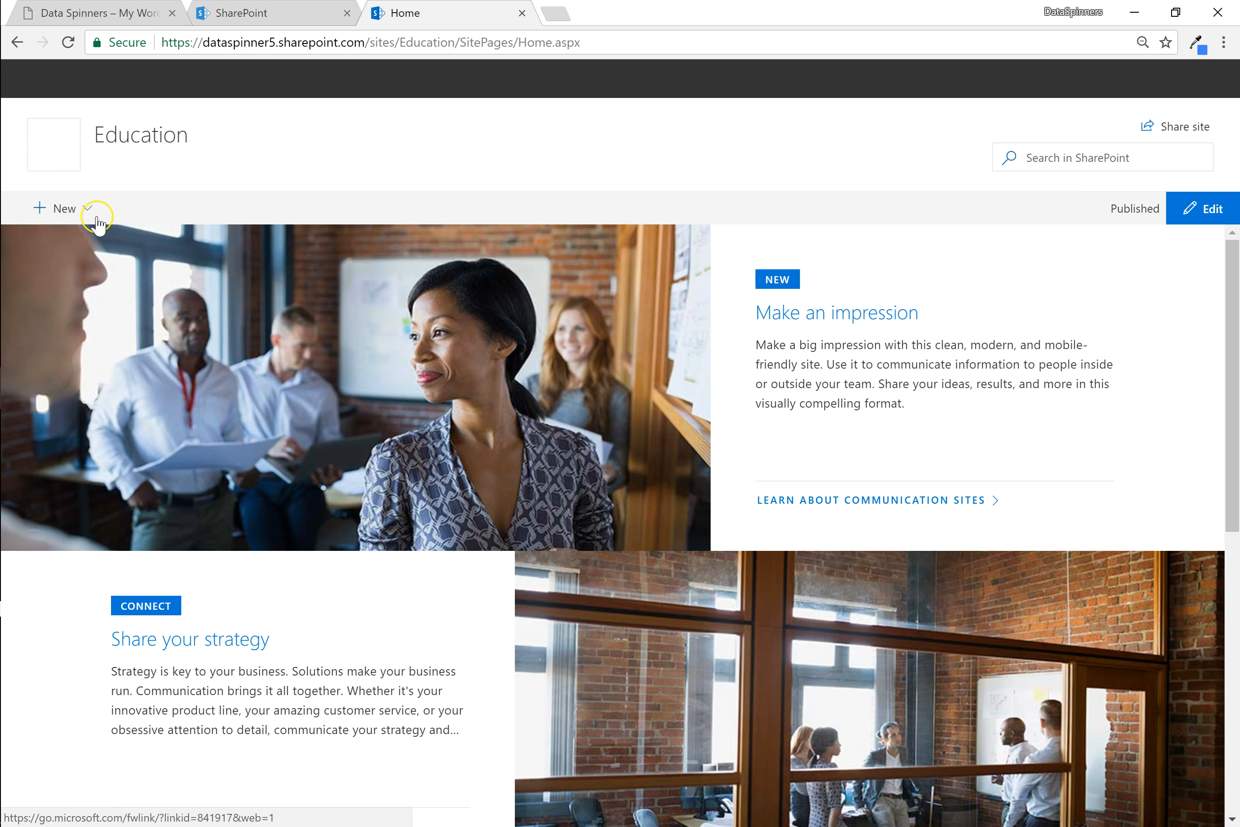
left_click(87, 214)
left_click(43, 241)
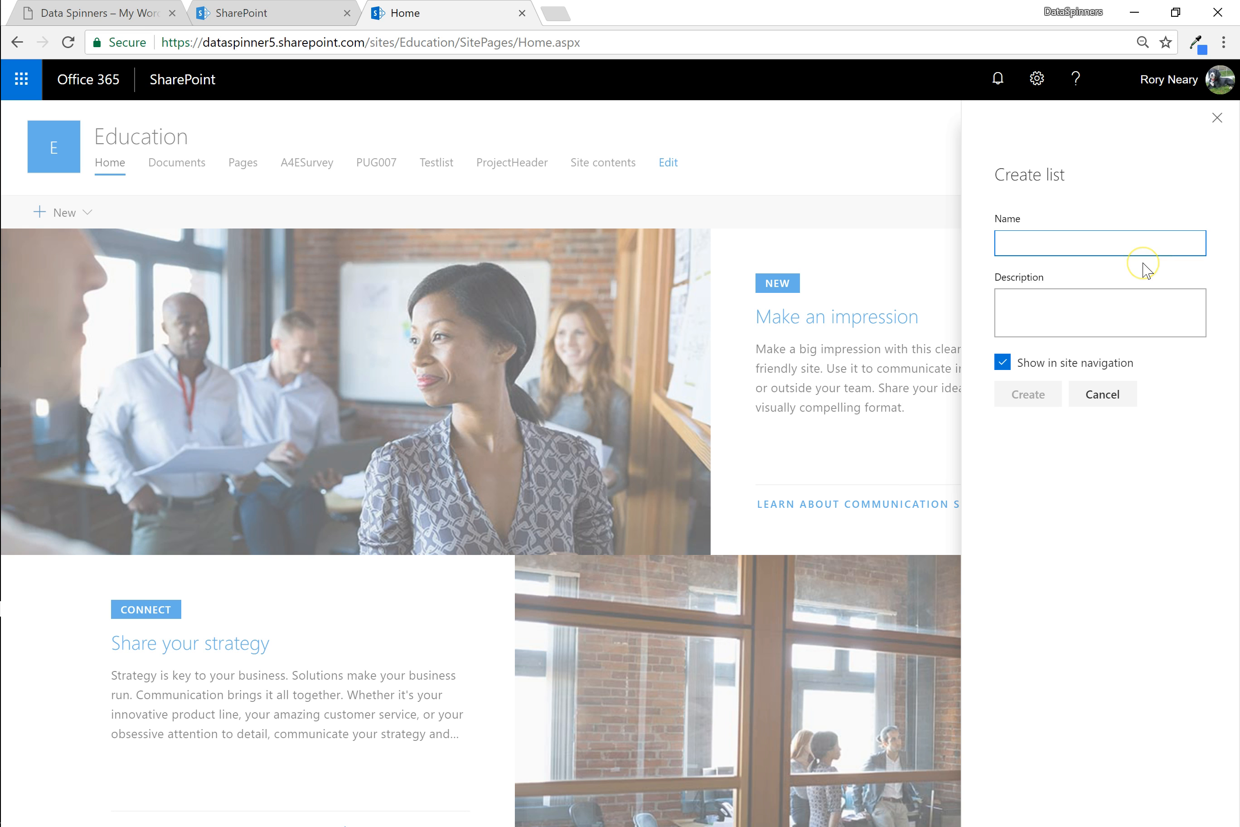
type("ProjectLines")
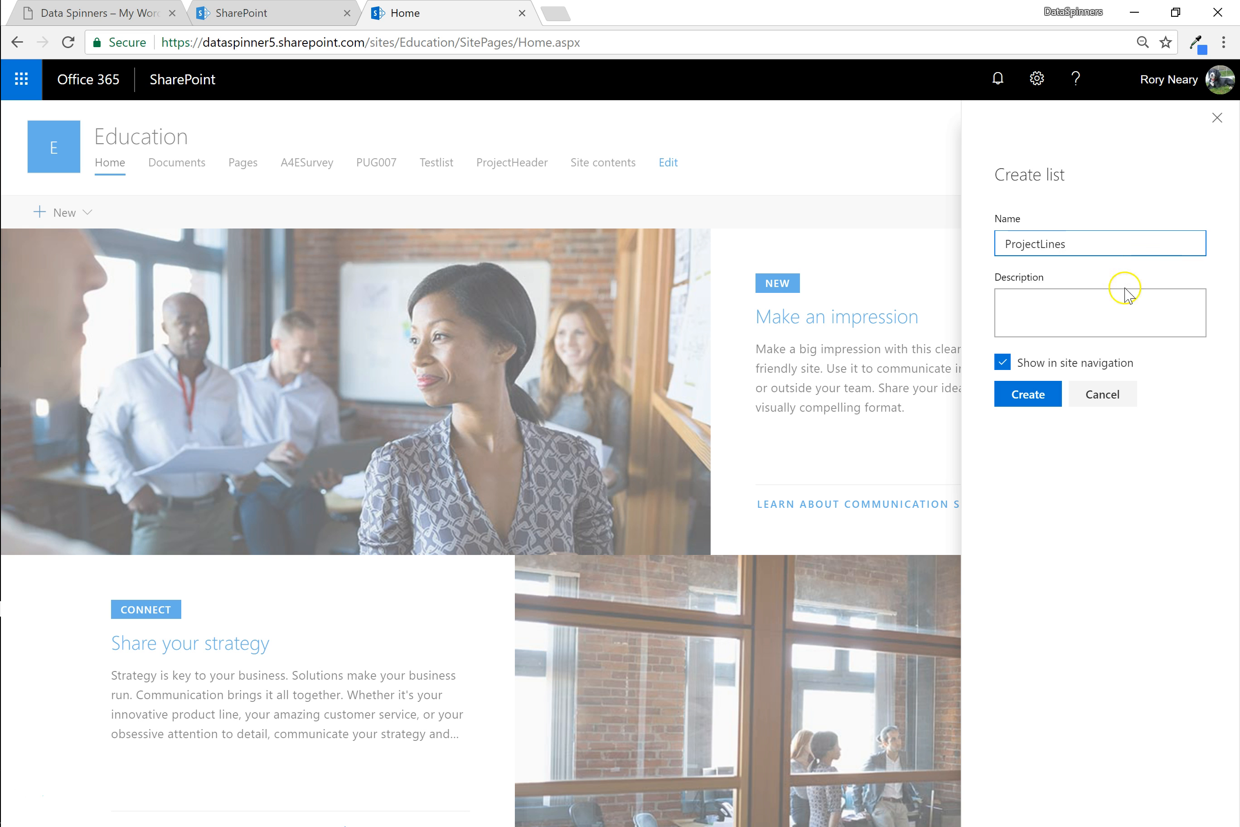
left_click(1025, 392)
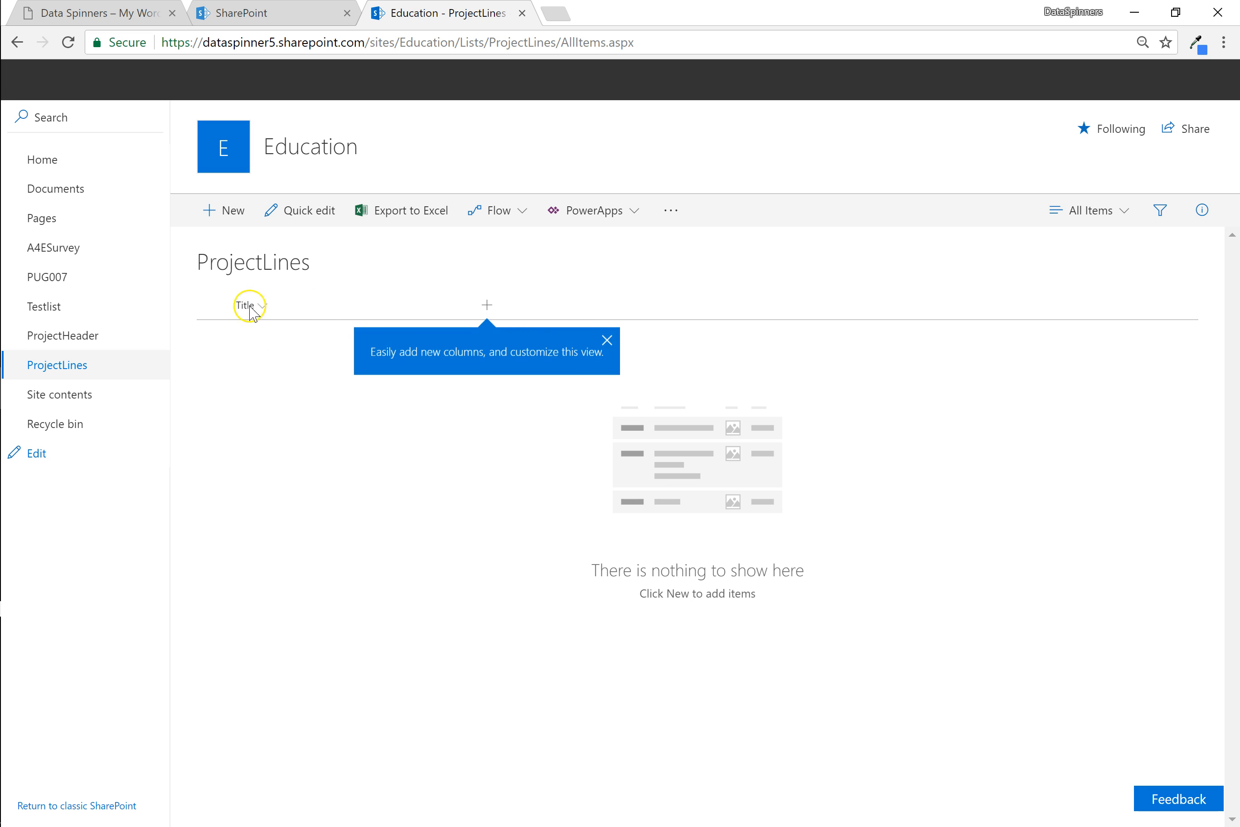
Add a multiple-lines-of-text column named ProjectLineImg to the ProjectLines list.
left_click(487, 306)
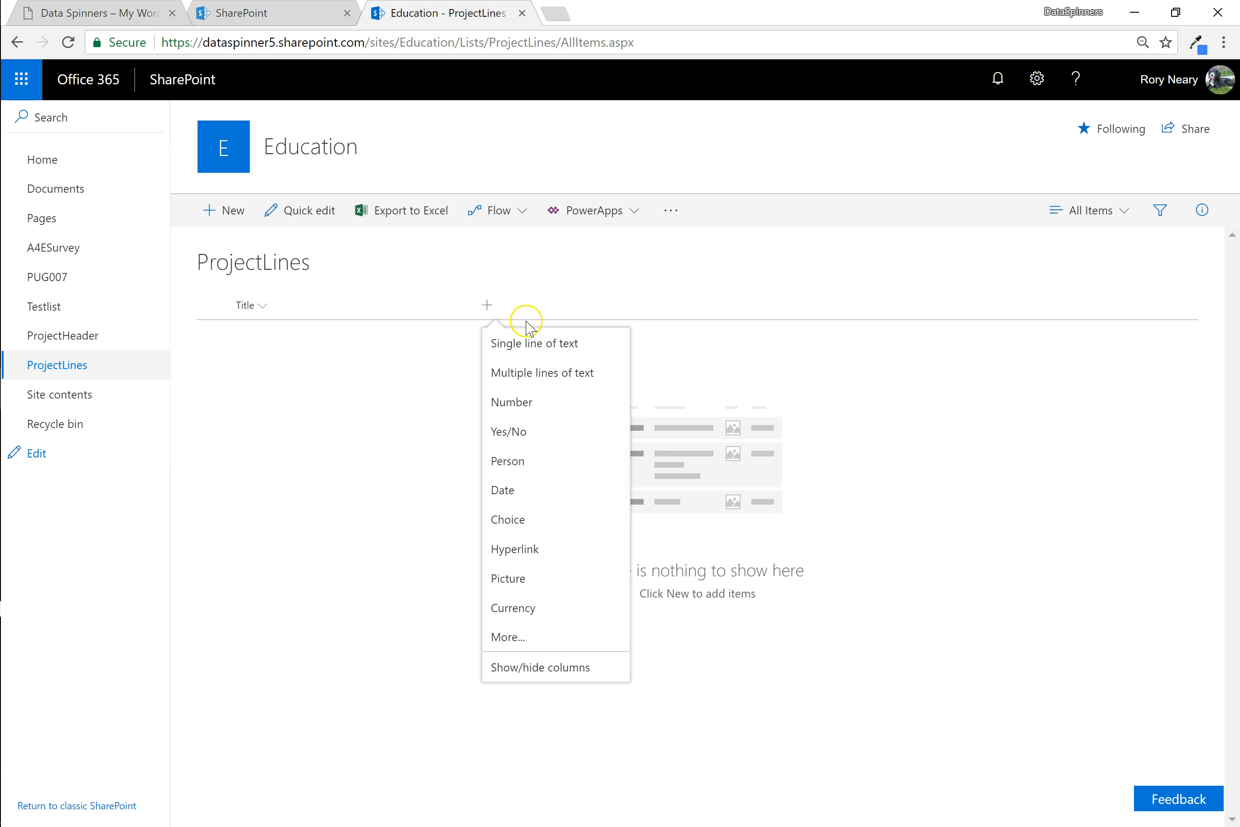
left_click(515, 373)
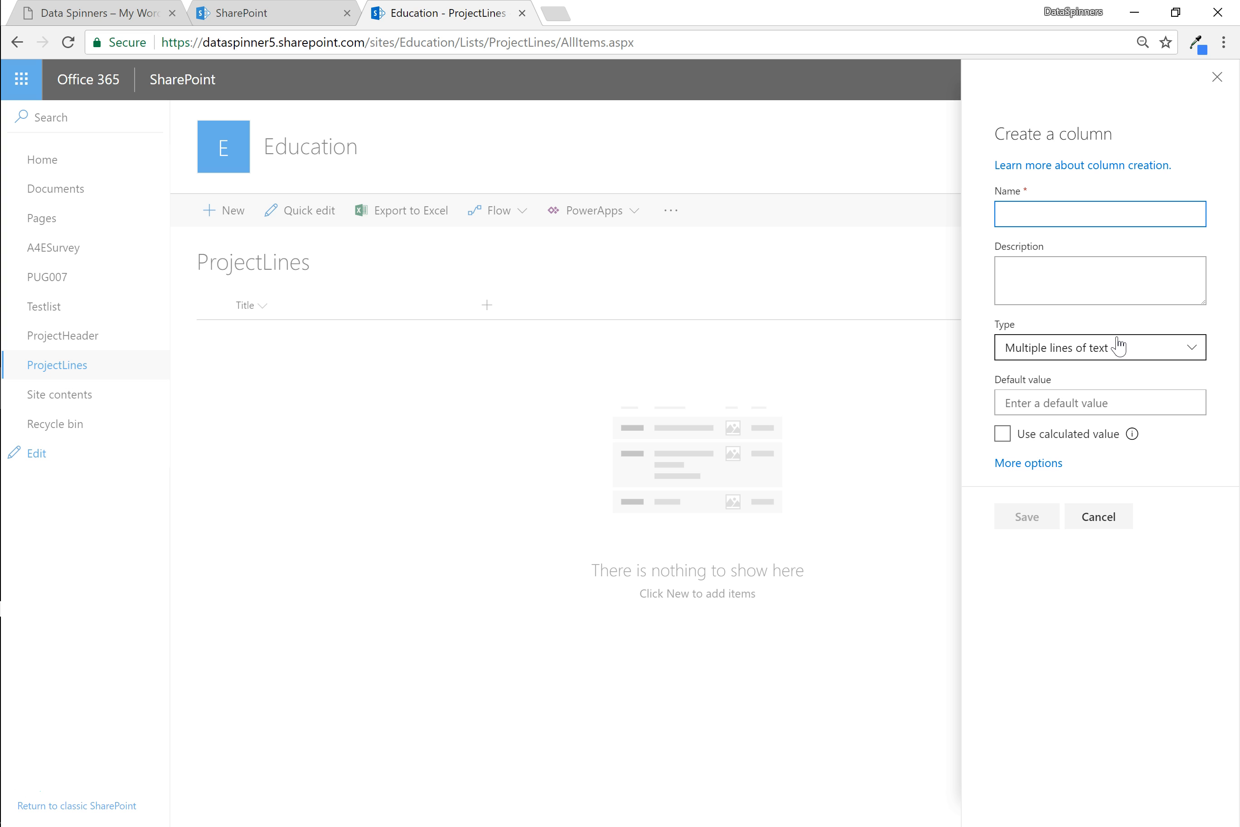
type("LineImg")
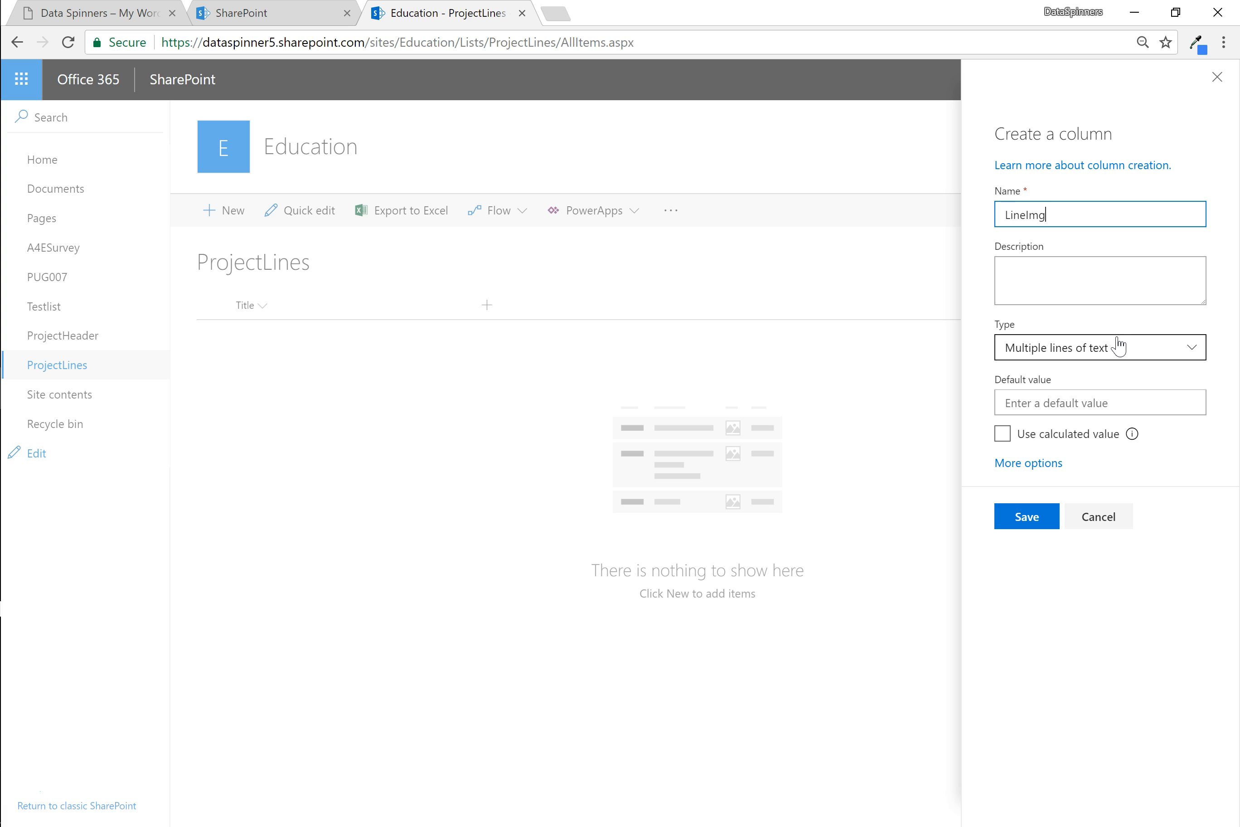
key("Left")
key("Left")
key("Left")
key("Left")
key("Left")
key("Left")
key("Left")
type("Project")
left_click(1031, 517)
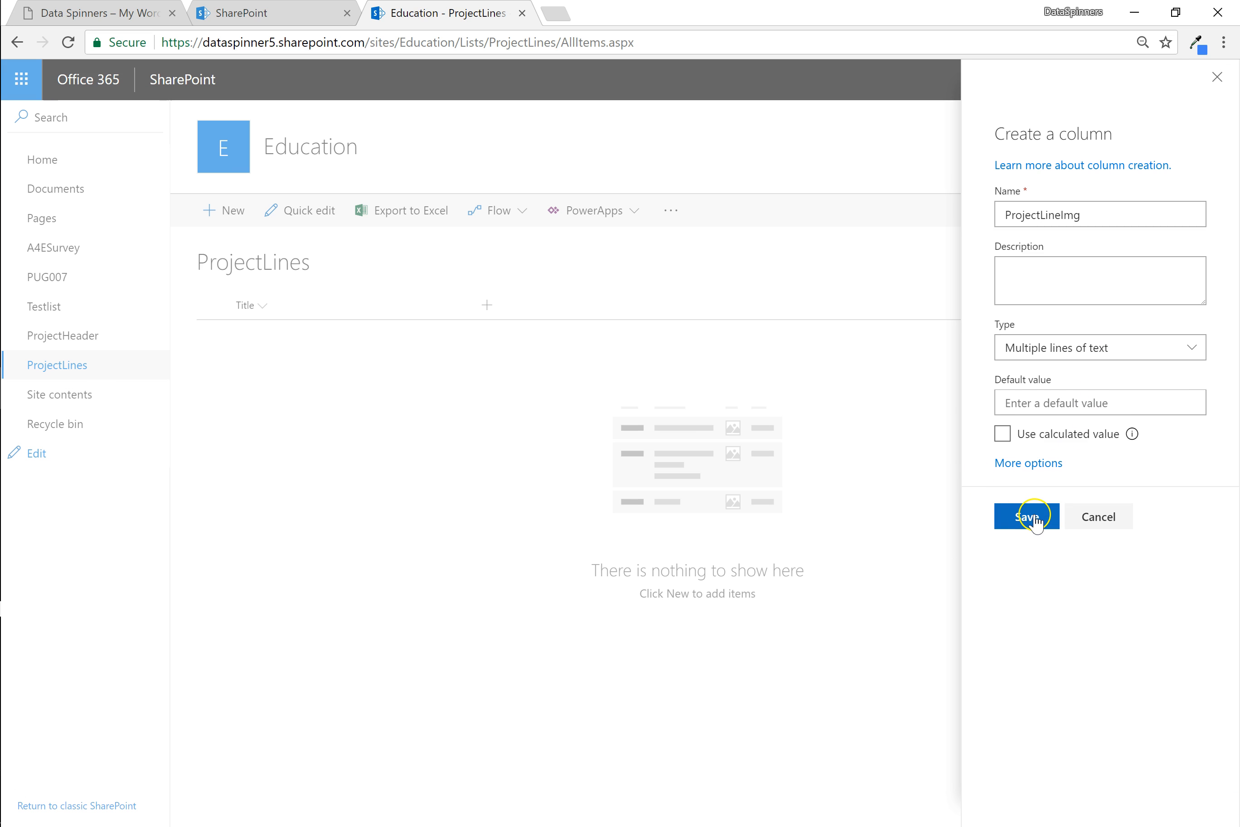
Add a multiple-lines-of-text column named UserLineComments to the ProjectLines list.
left_click(704, 308)
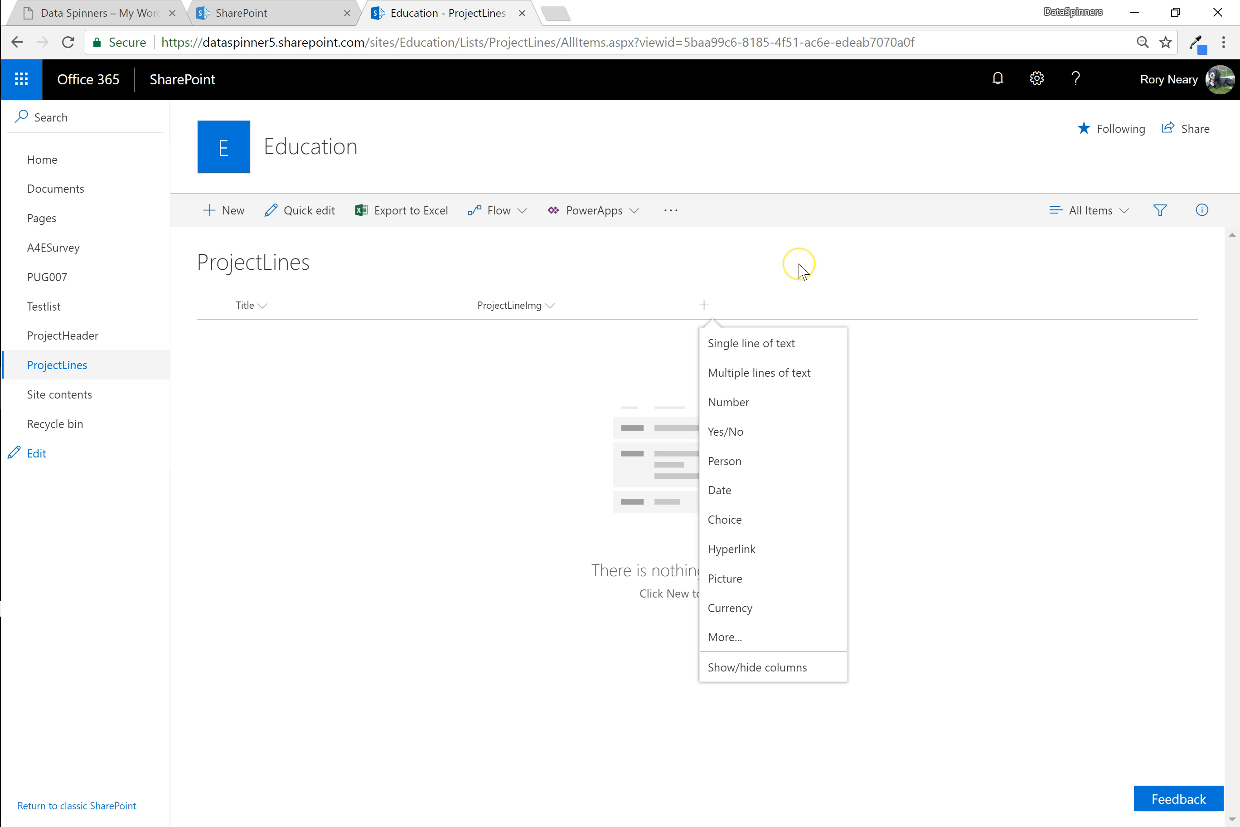
left_click(565, 258)
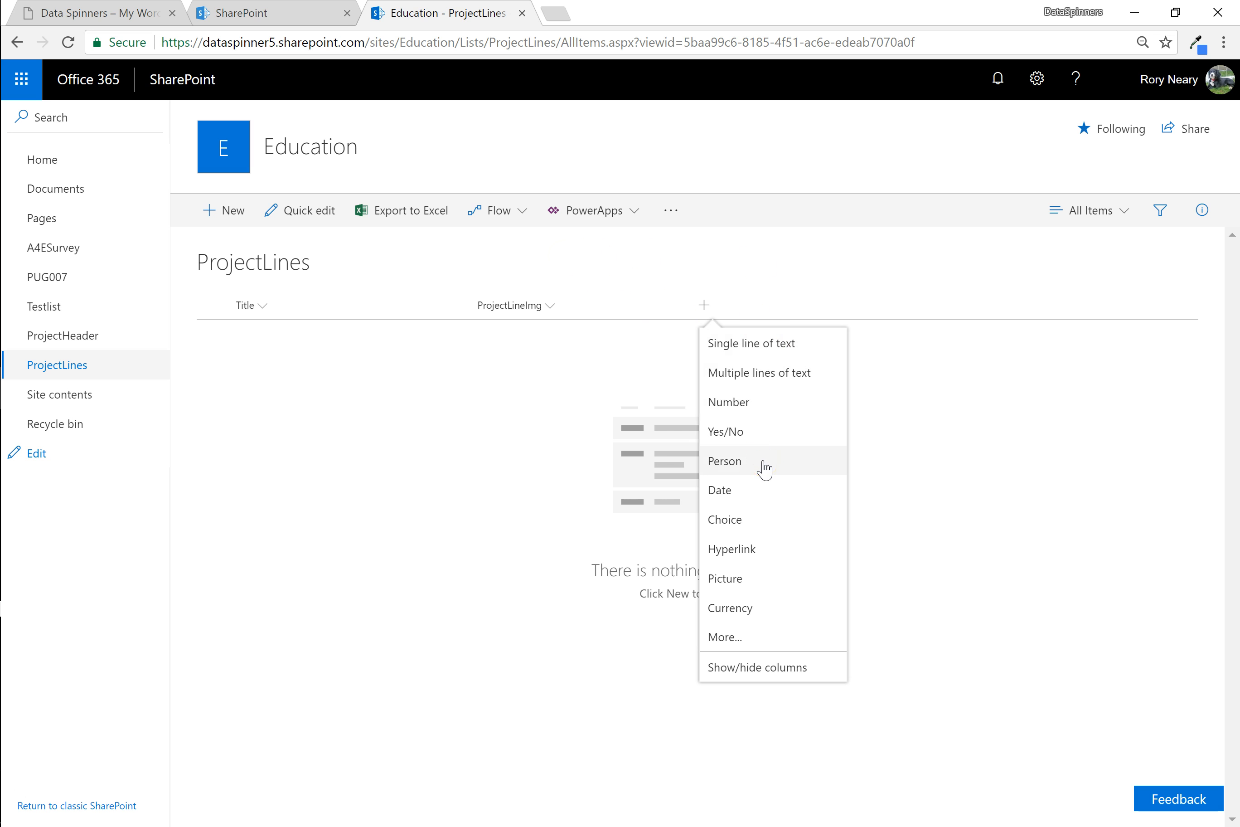
left_click(719, 373)
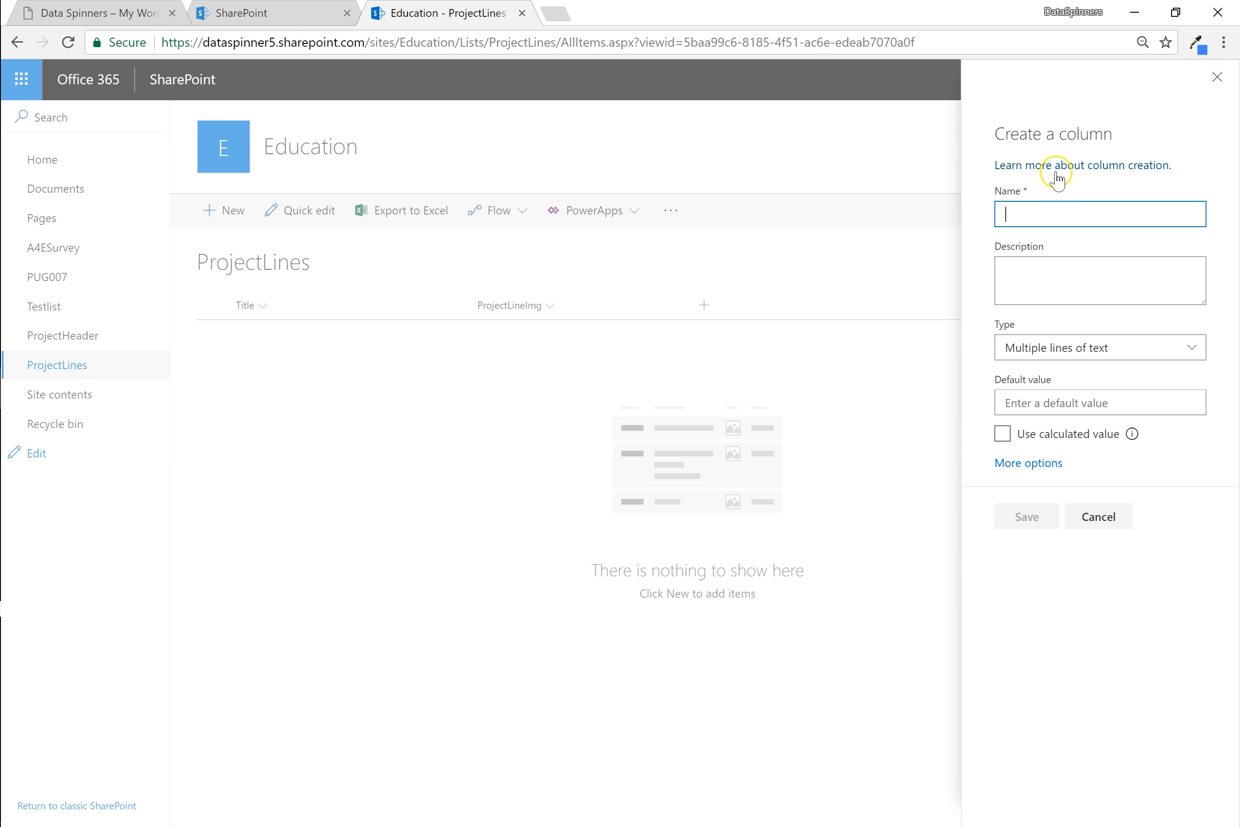
type("UserComments")
left_click(1021, 388)
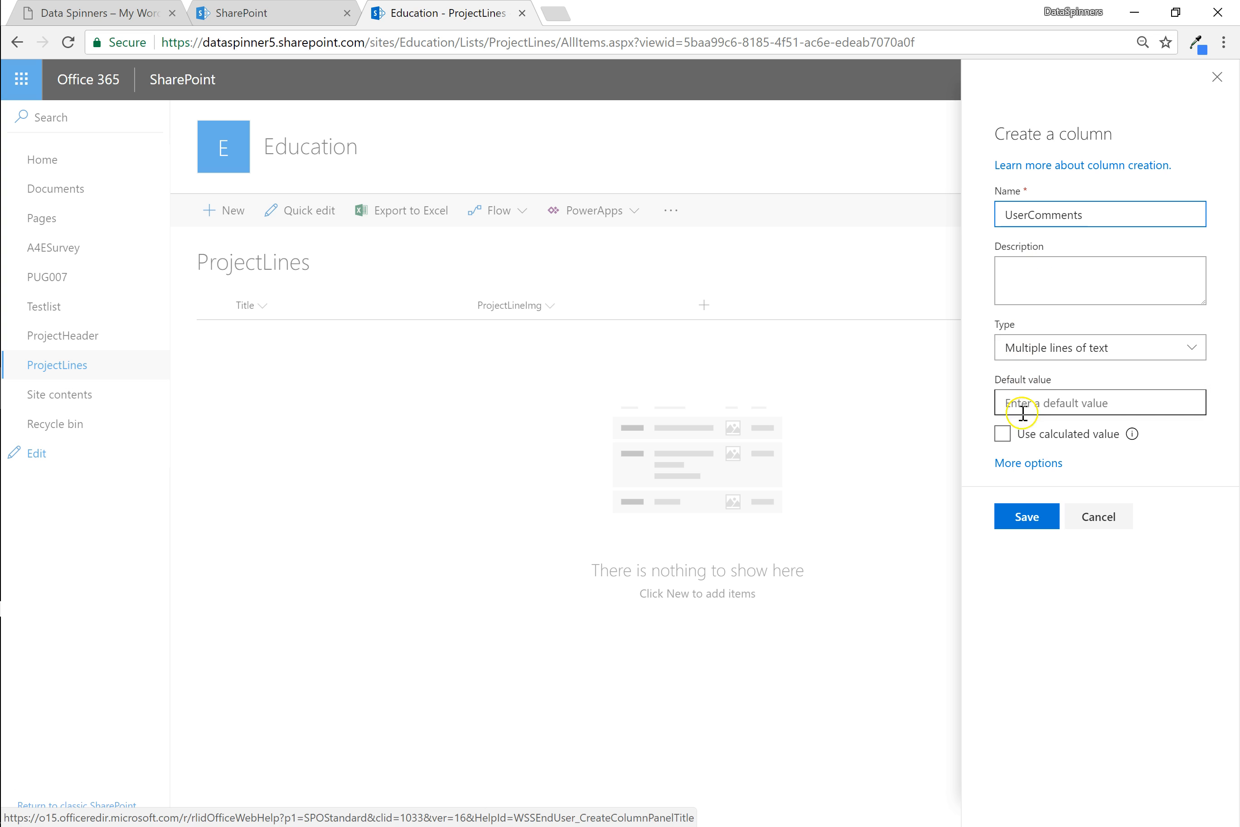
left_click(1027, 518)
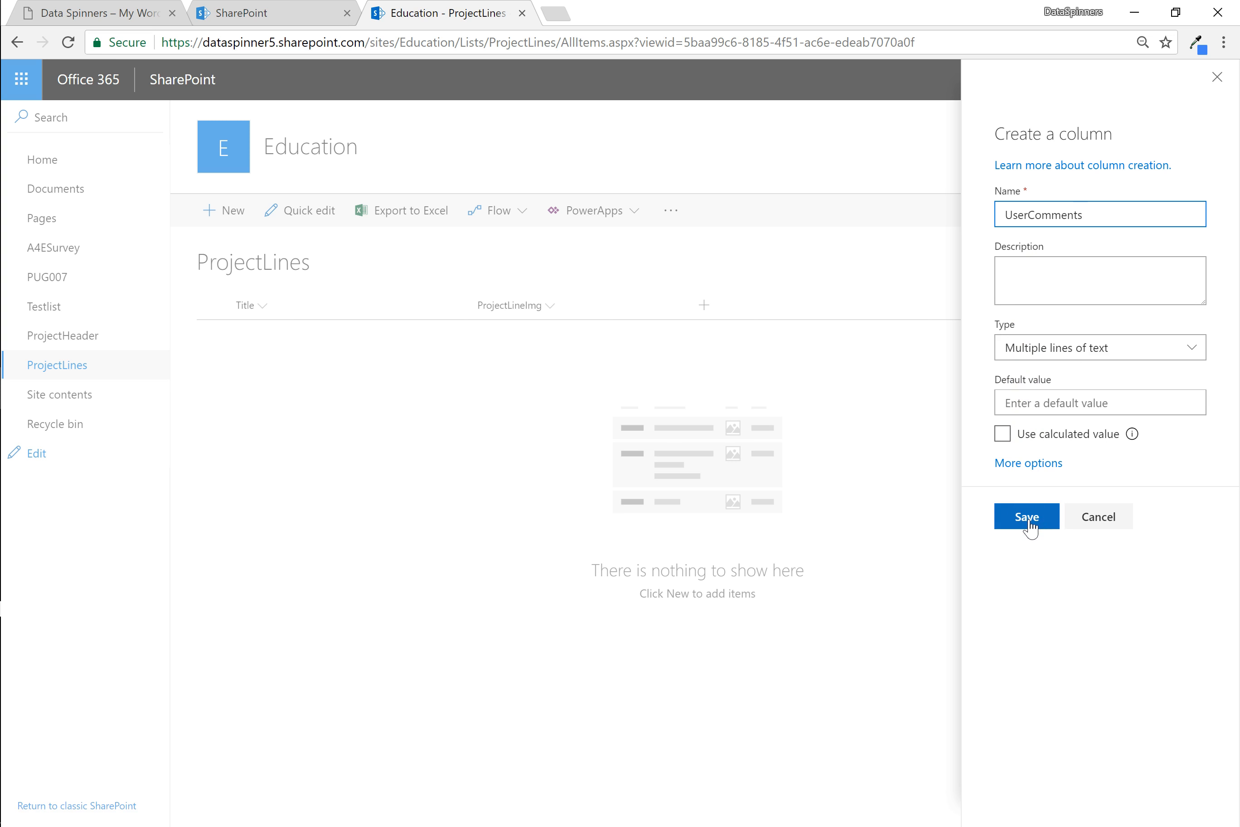
left_click(1029, 214)
type("Line")
left_click(1026, 521)
left_click(1027, 528)
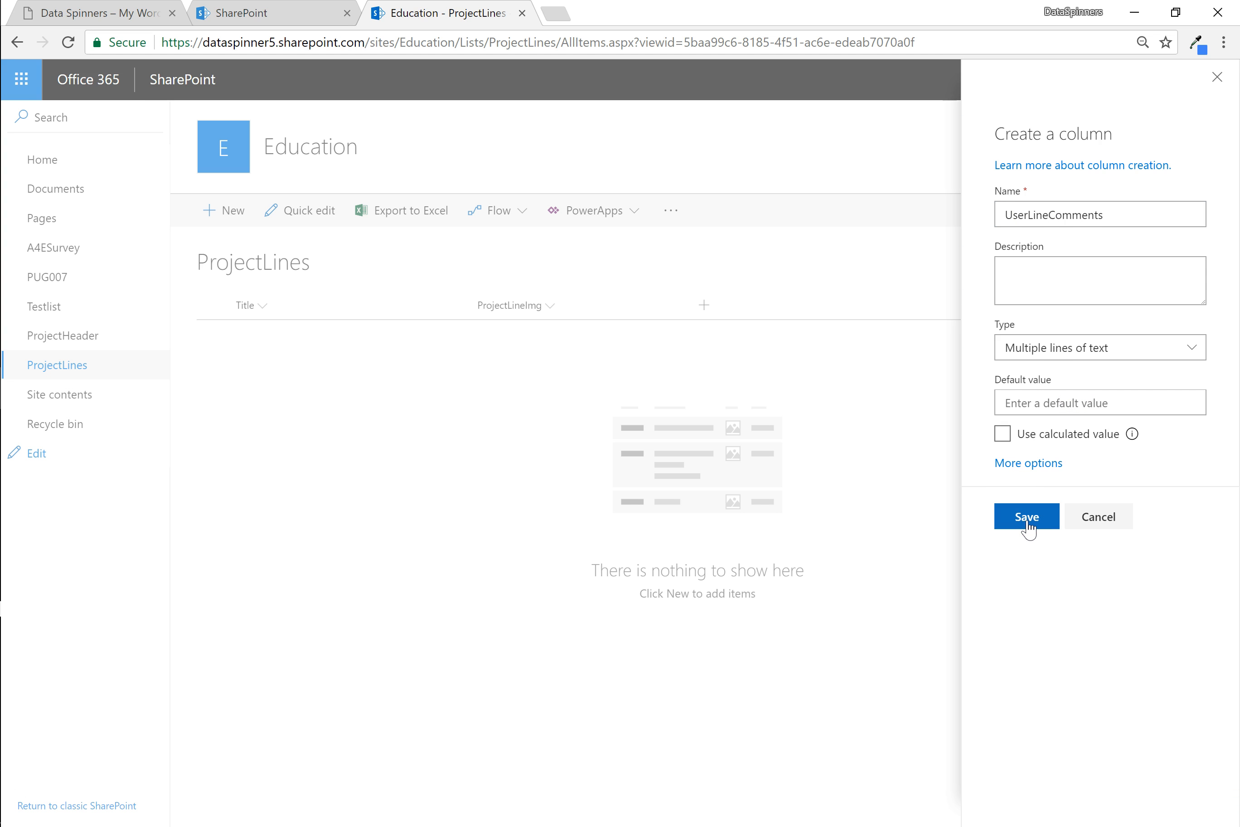
Add a multiple-lines-of-text column named TeacherLineComments to the ProjectLines list.
left_click(921, 304)
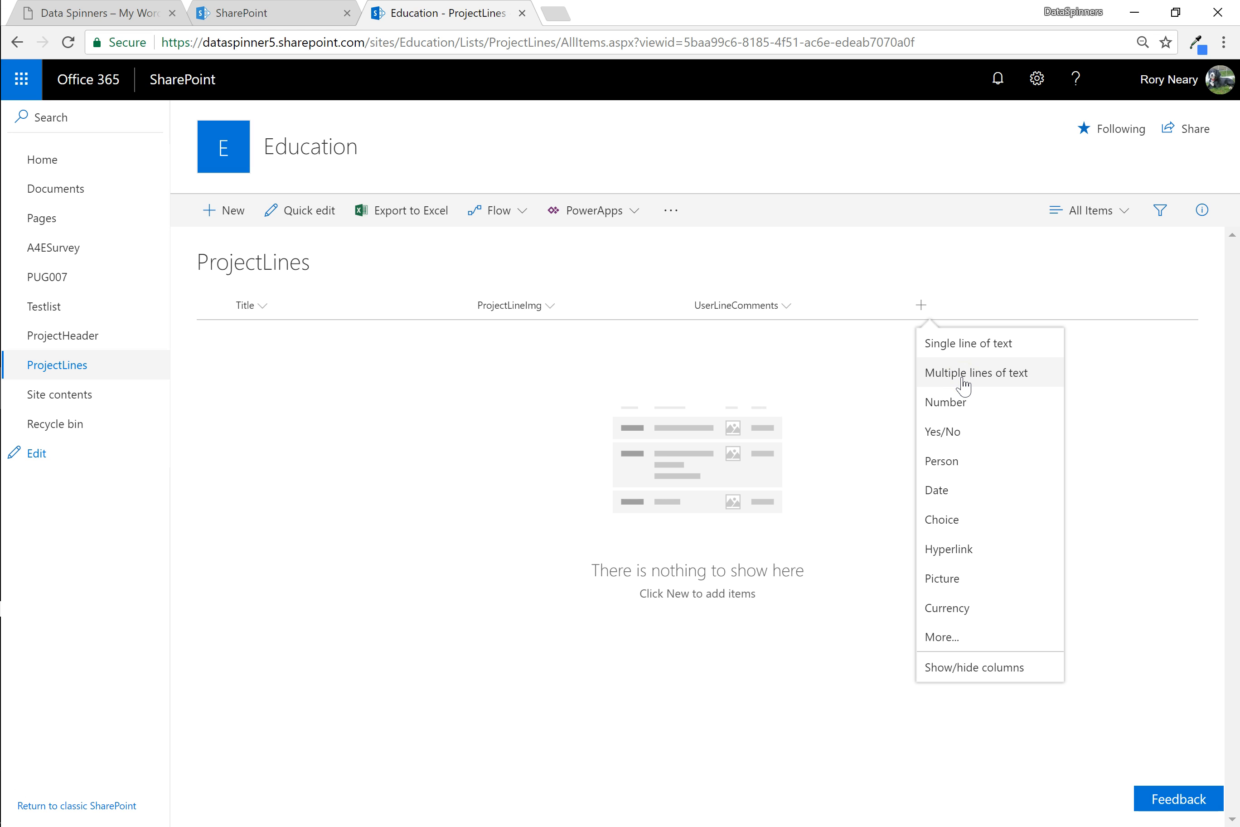
left_click(963, 383)
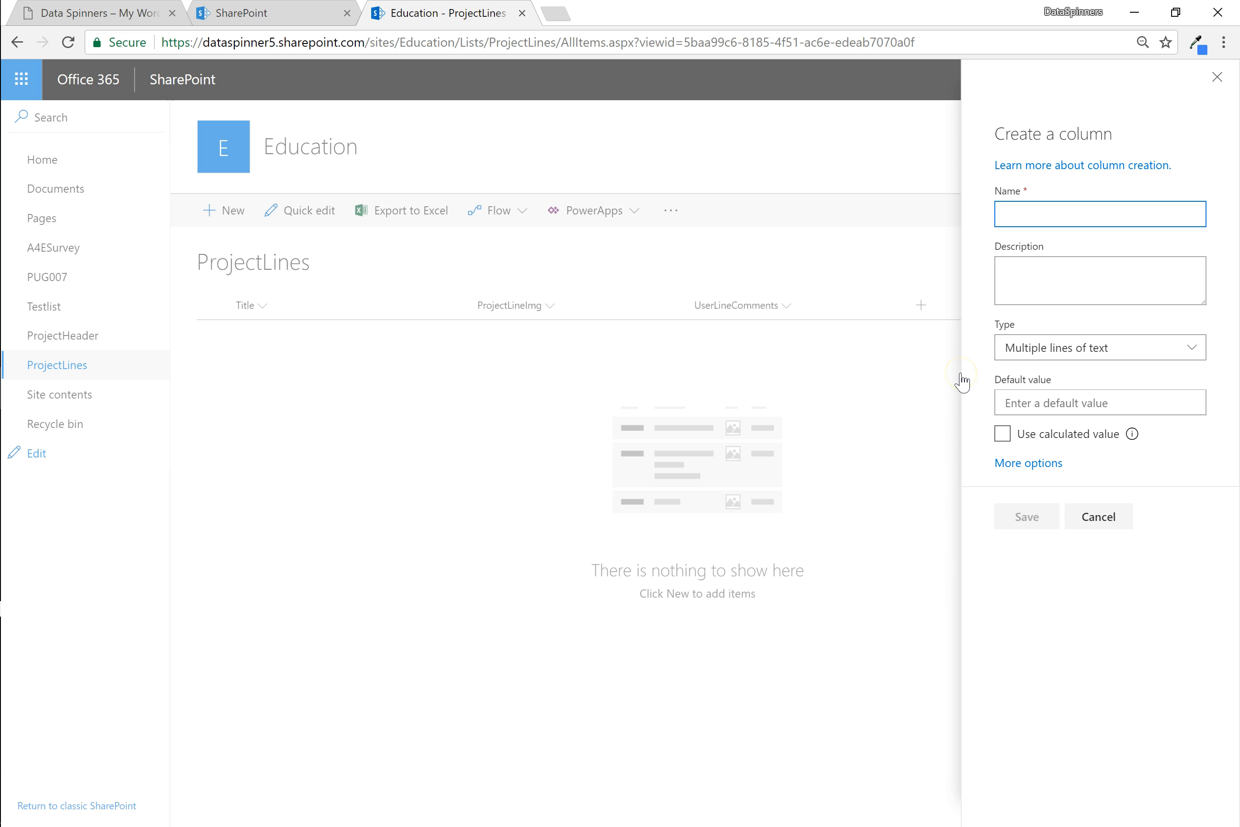
type("TeacherLineComments")
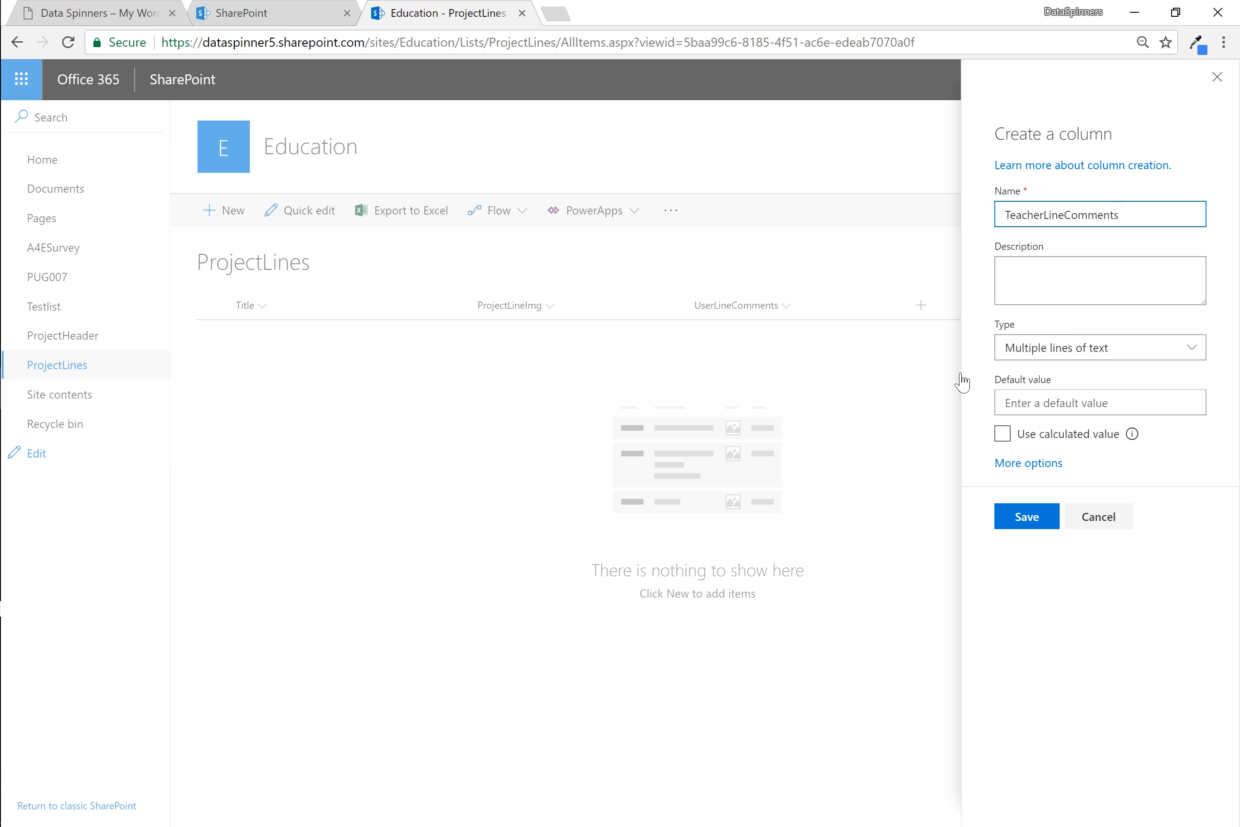
left_click(810, 369)
left_click(1027, 518)
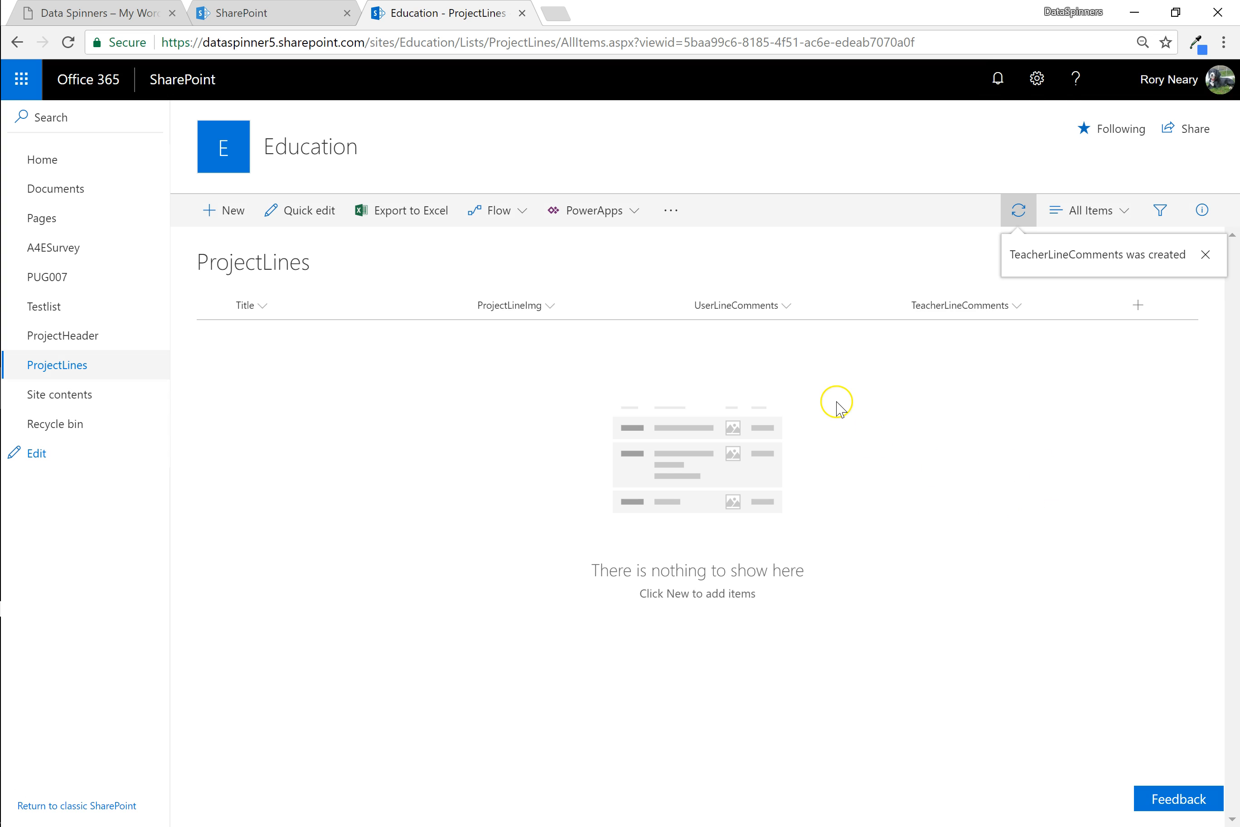
Add a single-line-of-text column named LineTeacherName to the ProjectLines list.
left_click(1138, 310)
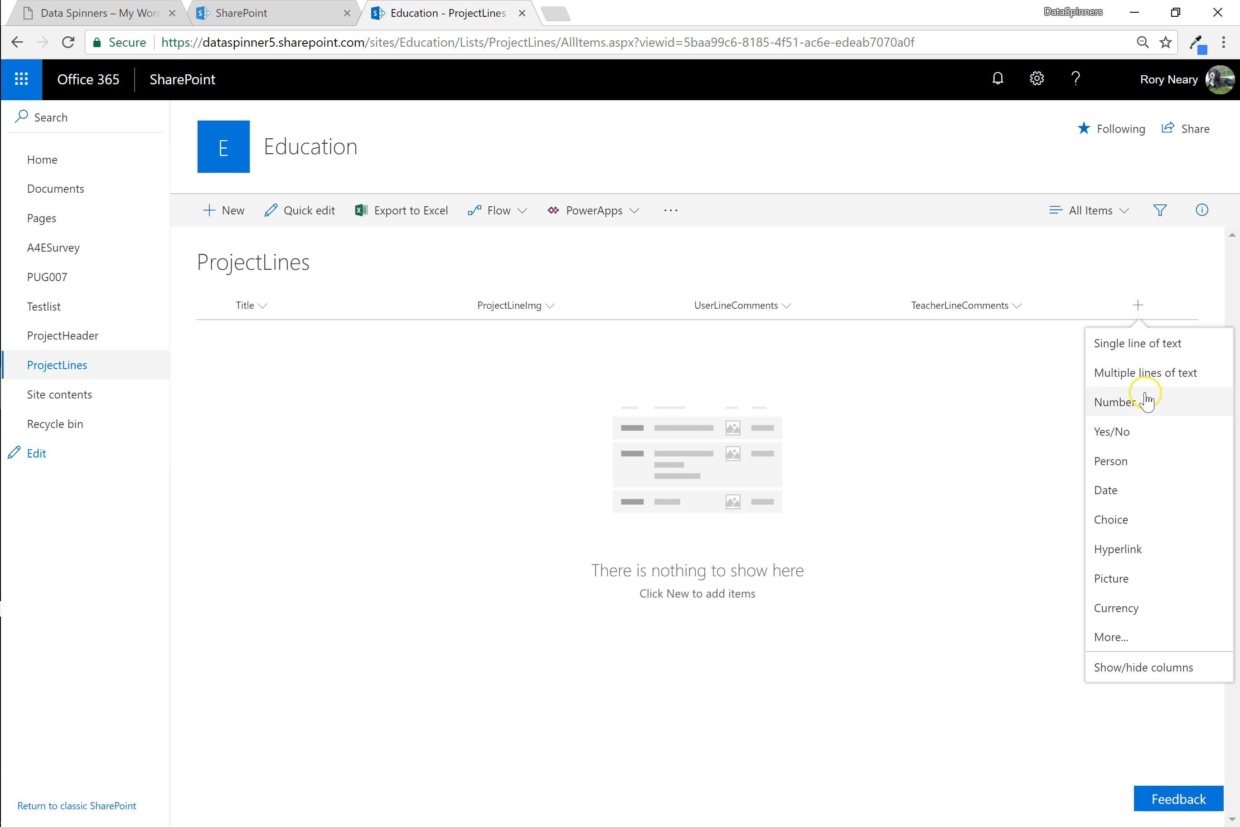
left_click(1154, 441)
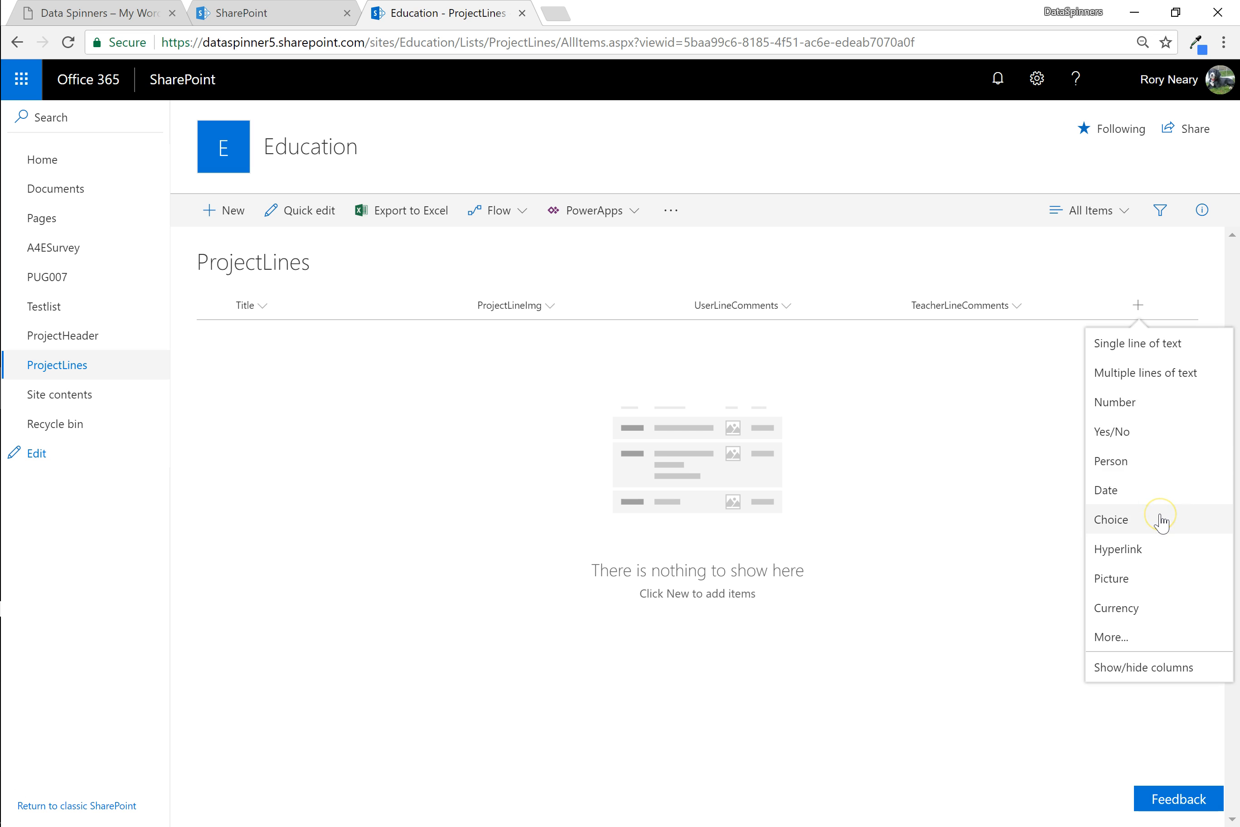
left_click(1149, 344)
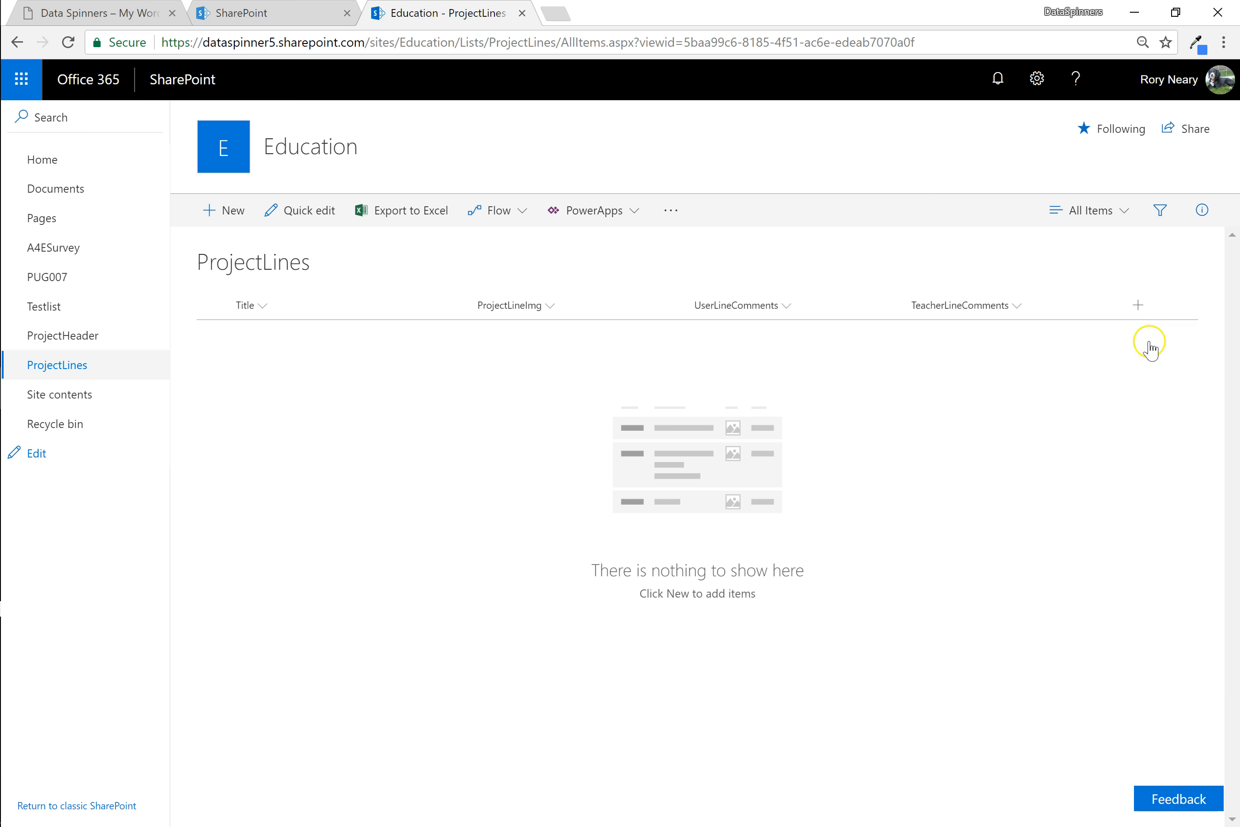
type("TeacherNameLine")
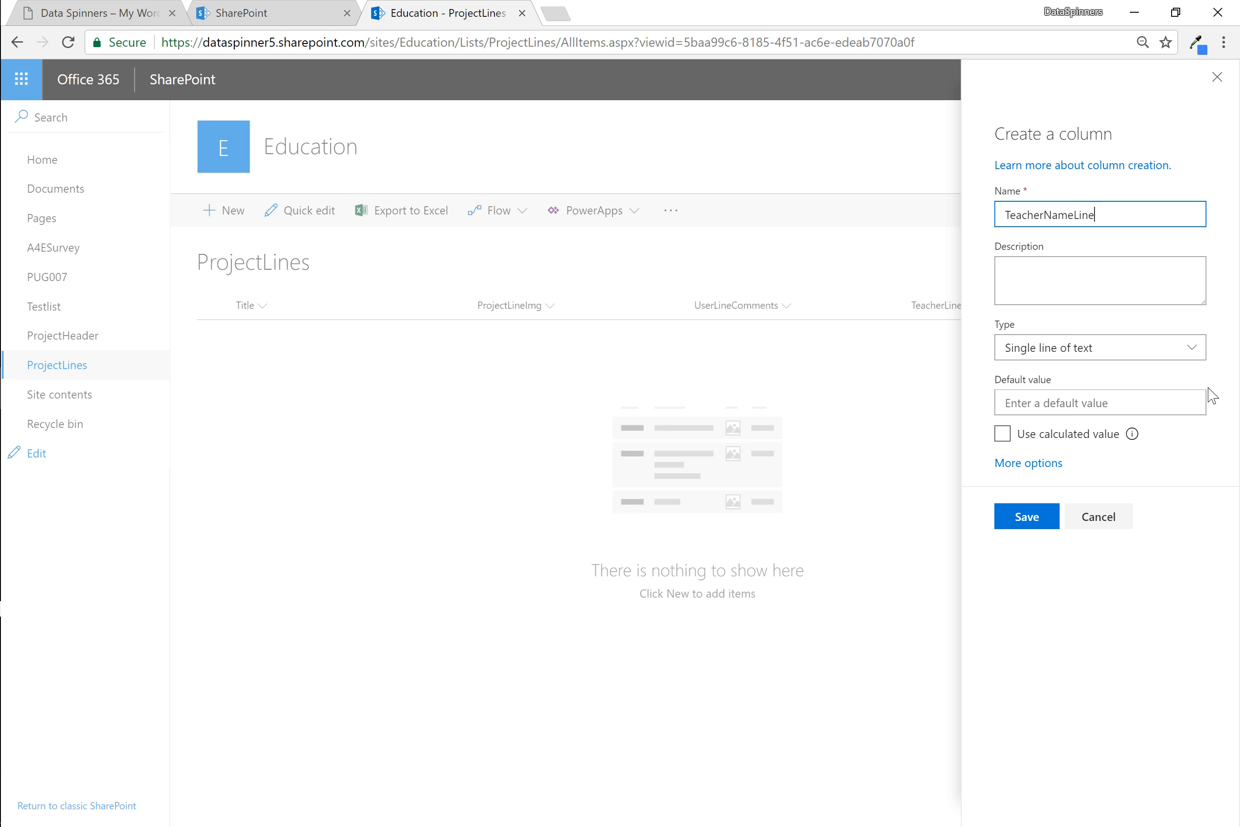
left_click(1006, 215)
type("Line")
left_click(1143, 216)
key("BackSpace")
key("BackSpace")
left_click(1025, 516)
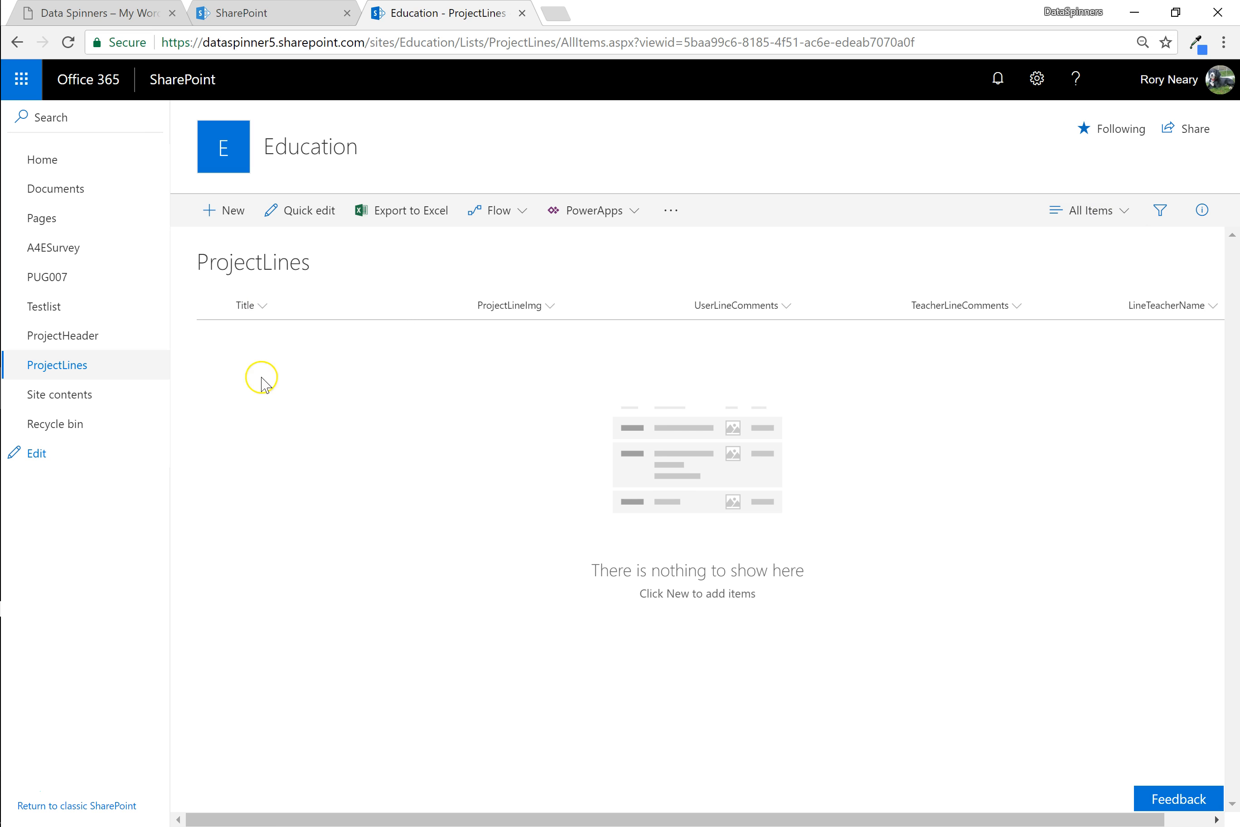
In the ProjectLines list settings, make the Title column no longer require information and save it.
left_click(1038, 80)
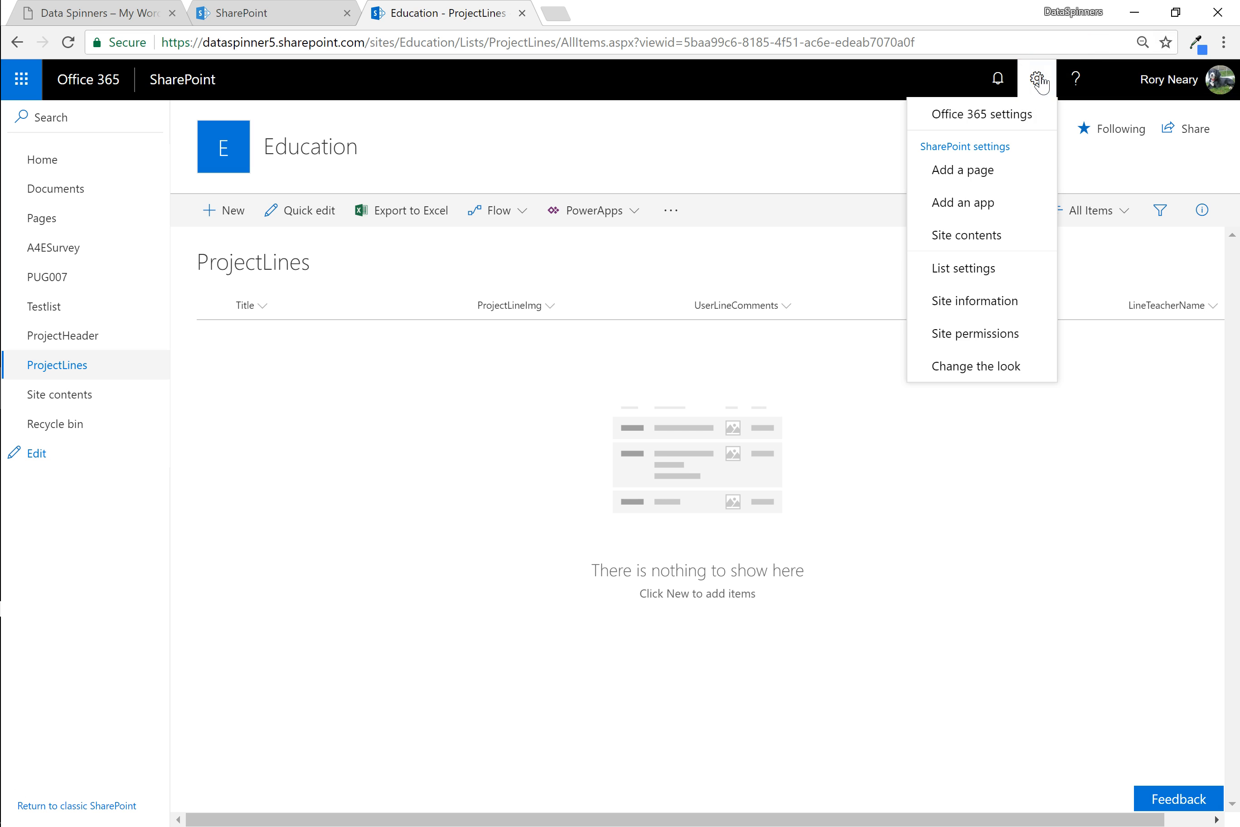
left_click(1001, 277)
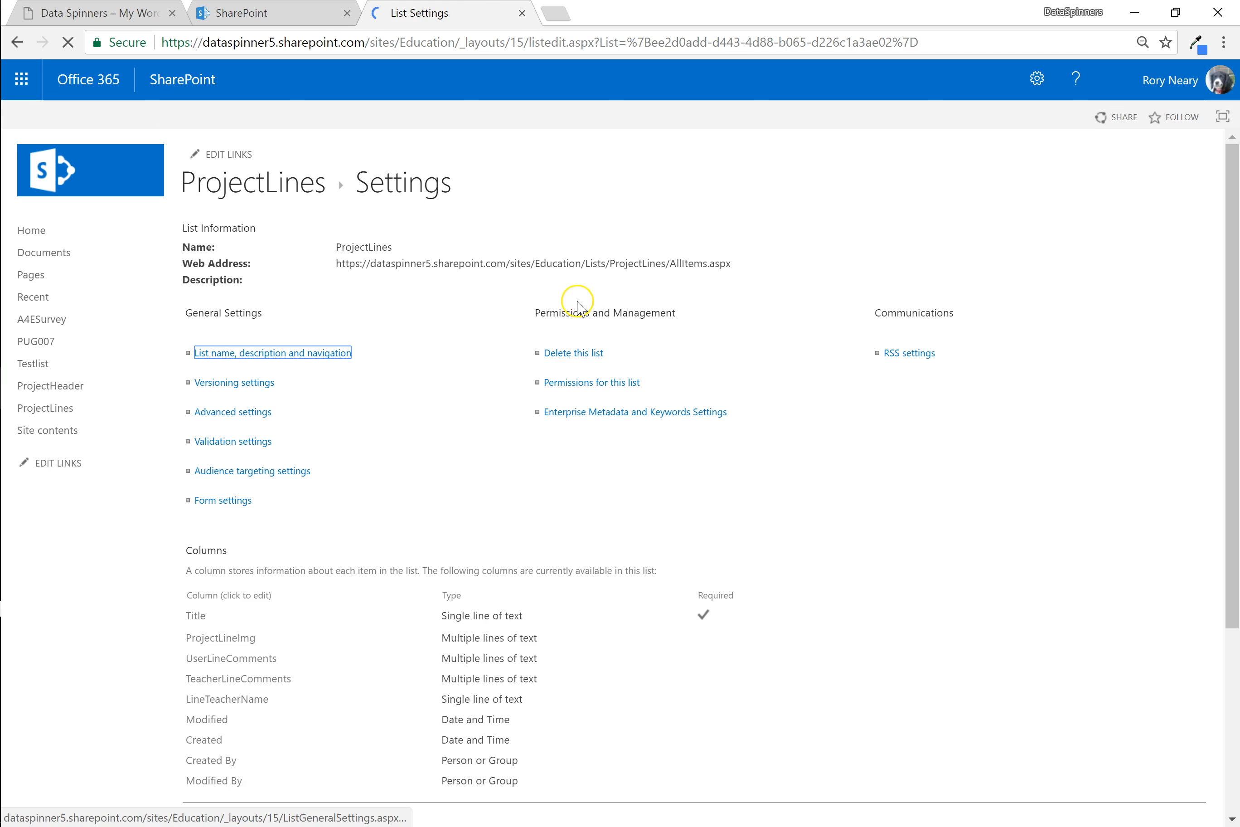
left_click(201, 617)
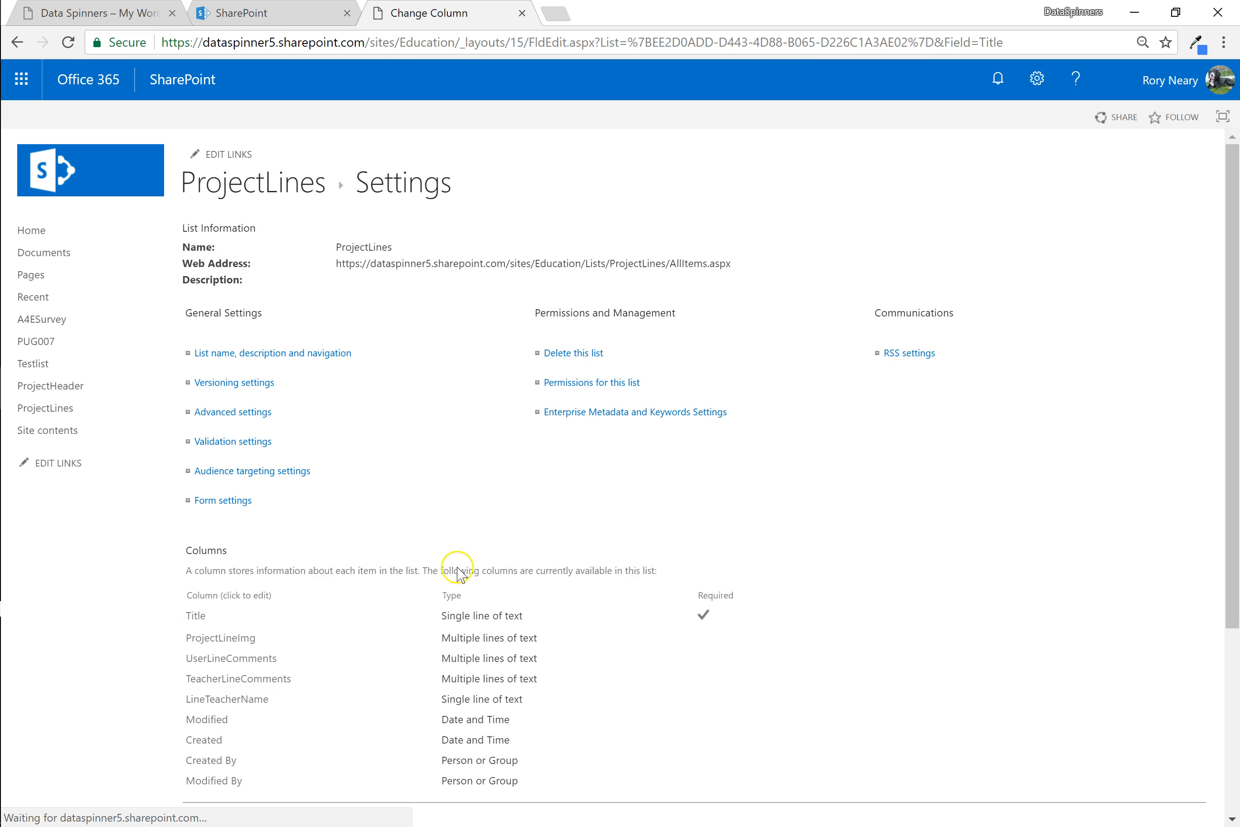
left_click(407, 426)
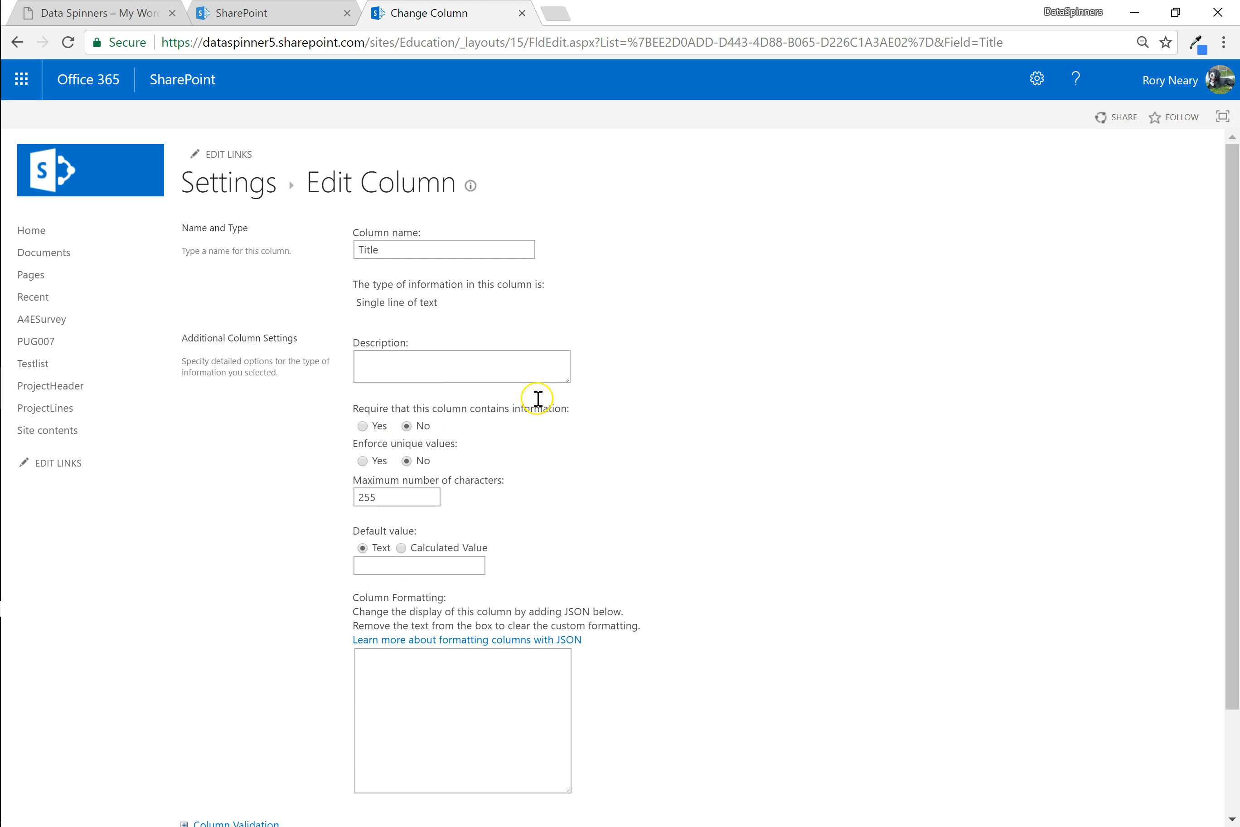
scroll(780, 451, "down", 3)
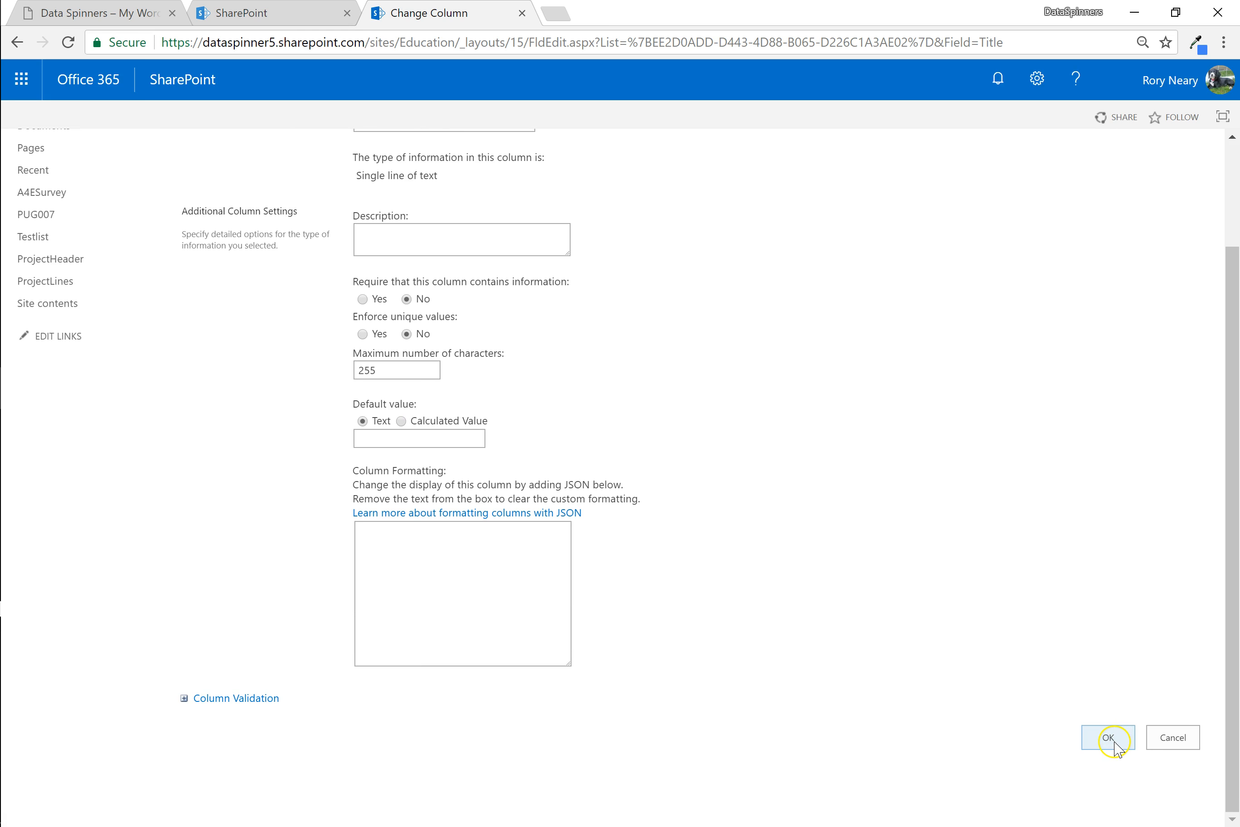
left_click(1109, 738)
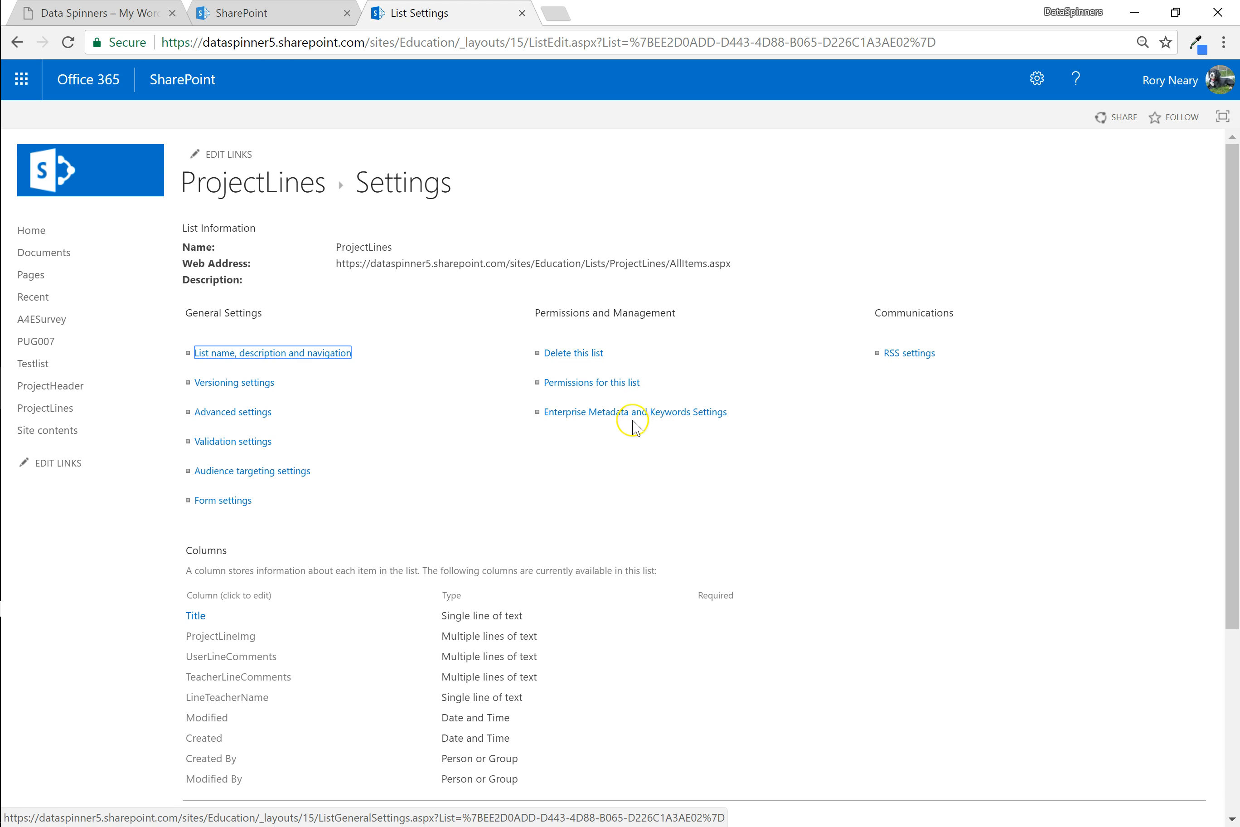
Display the ID column in the ProjectLines list's All Items view and save the view.
scroll(633, 427, "down", 5)
scroll(689, 555, "up", 5)
scroll(429, 485, "down", 5)
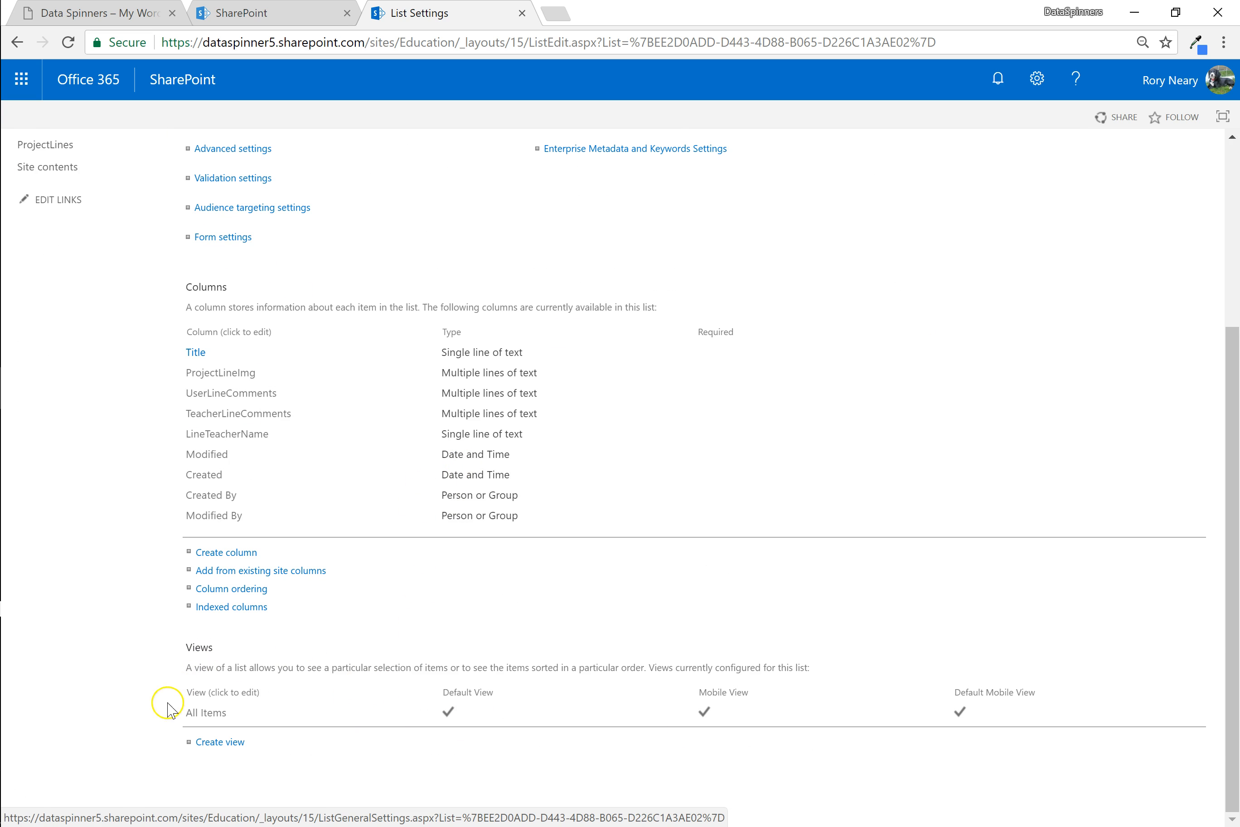
left_click(208, 713)
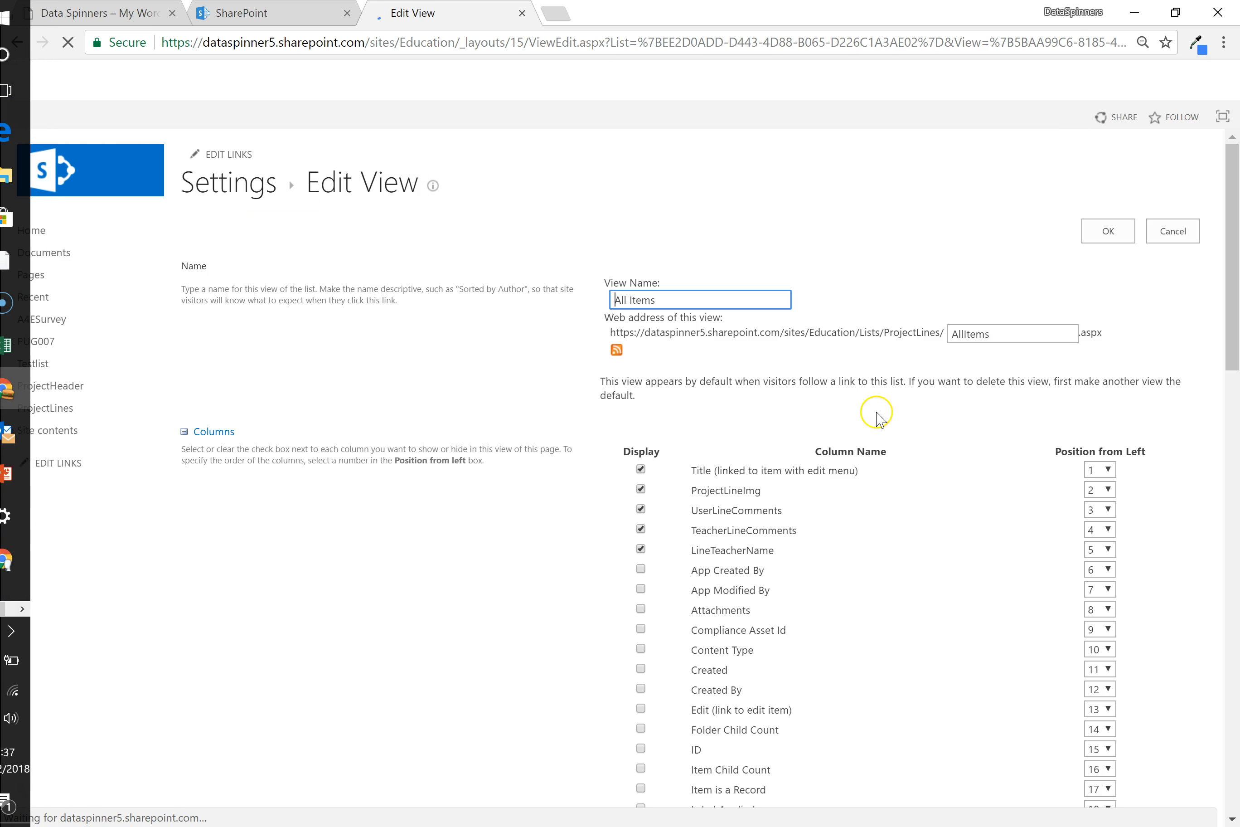
scroll(746, 534, "down", 7)
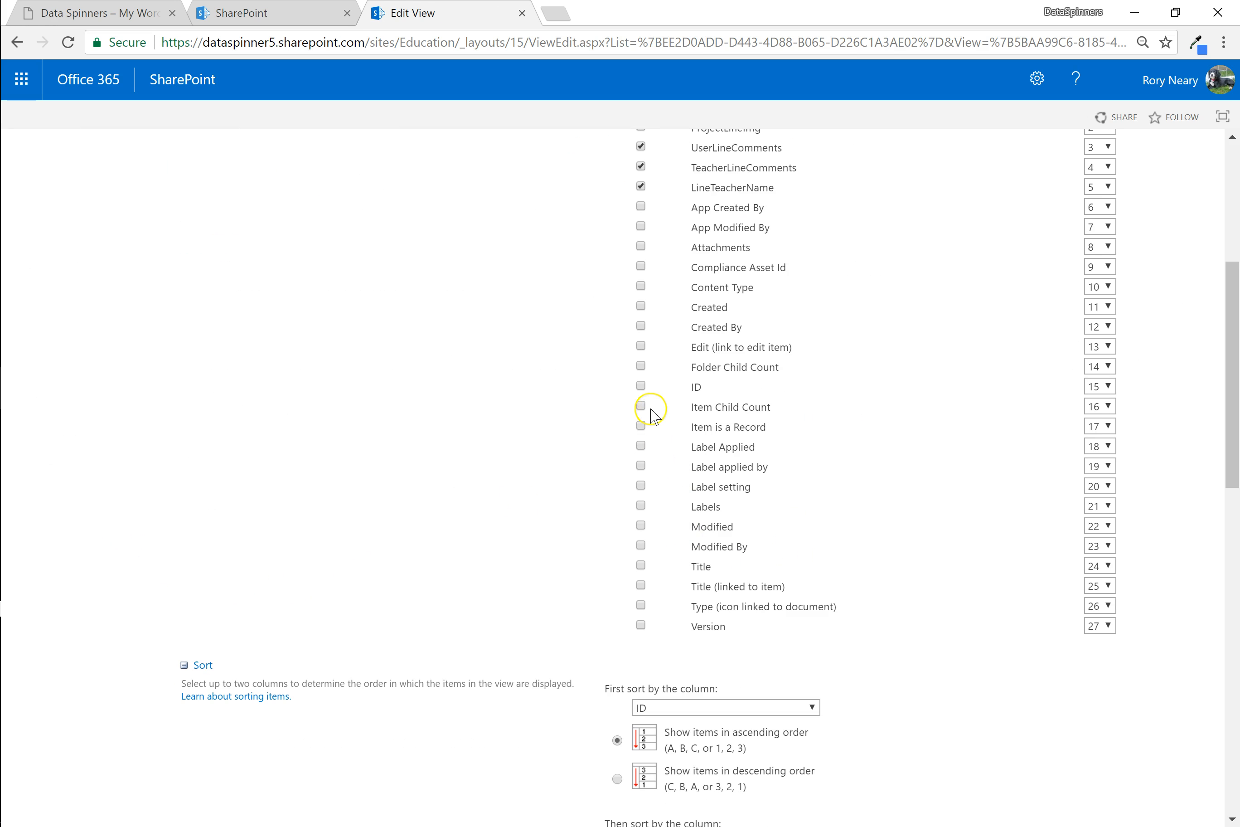
left_click(641, 385)
scroll(875, 480, "up", 7)
scroll(880, 483, "down", 3)
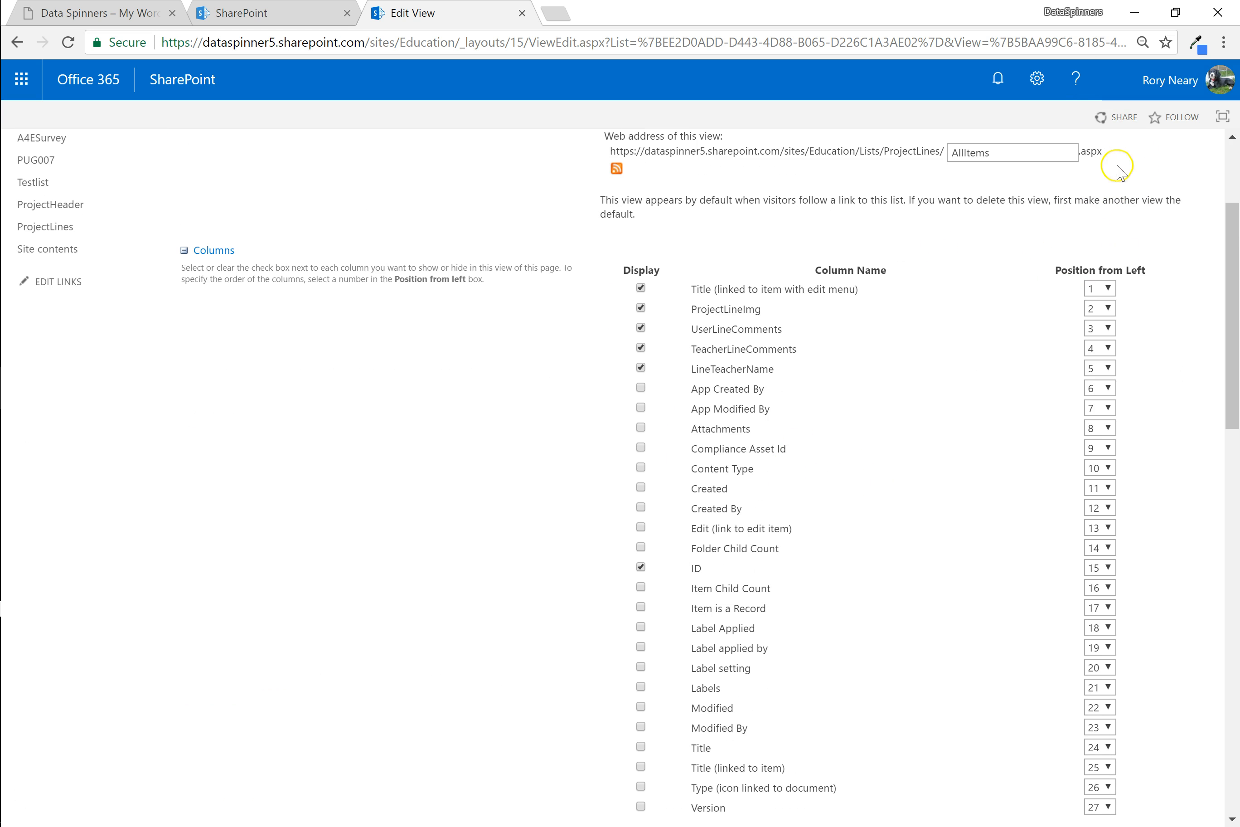
left_click(1232, 176)
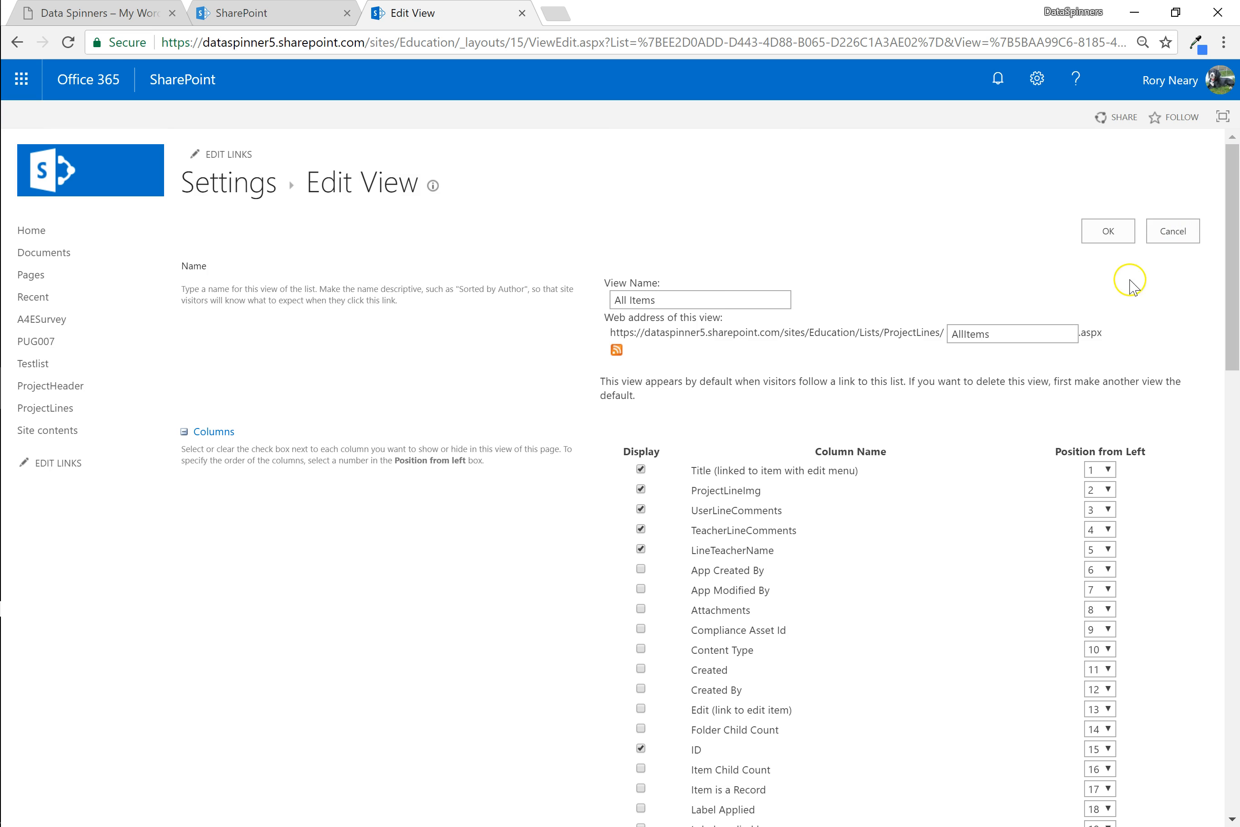
left_click(1110, 237)
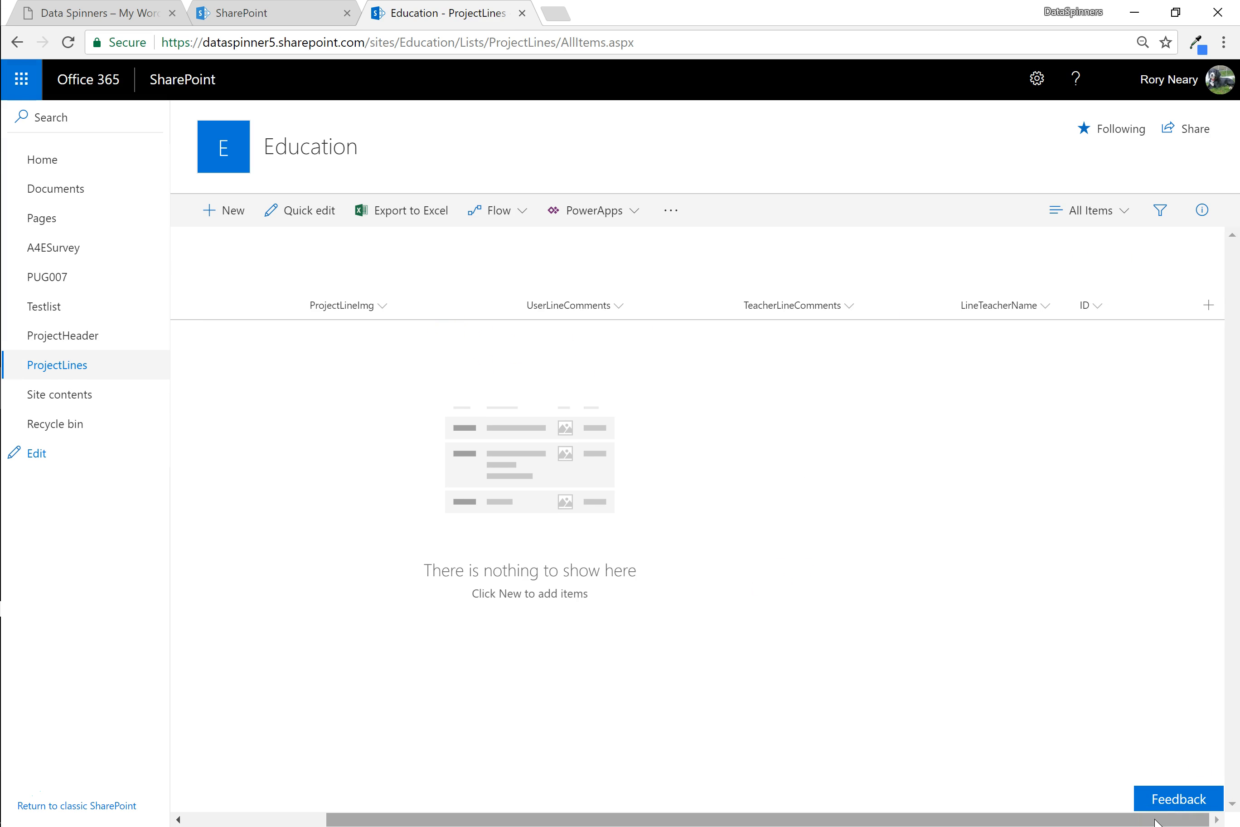
Add a number column named ProjectID to the ProjectLines list.
left_click(1208, 306)
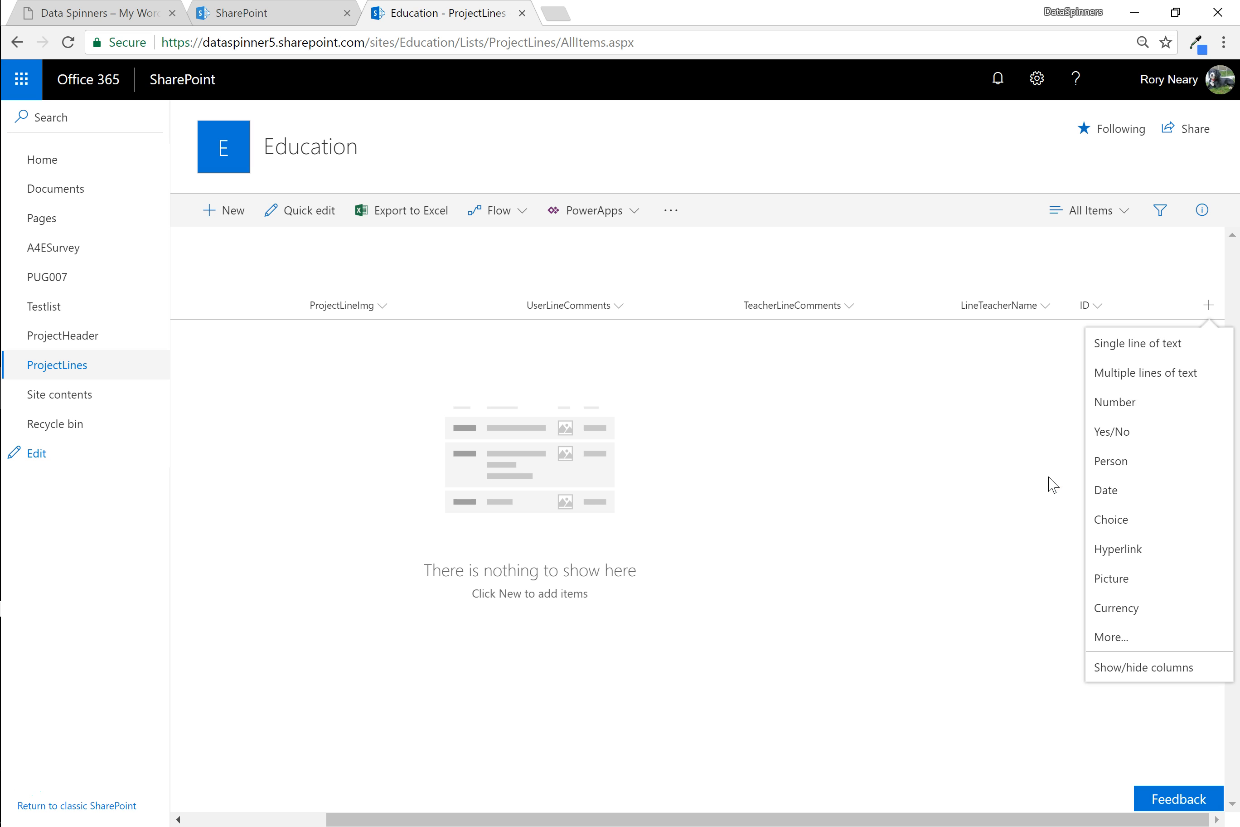
left_click(1134, 405)
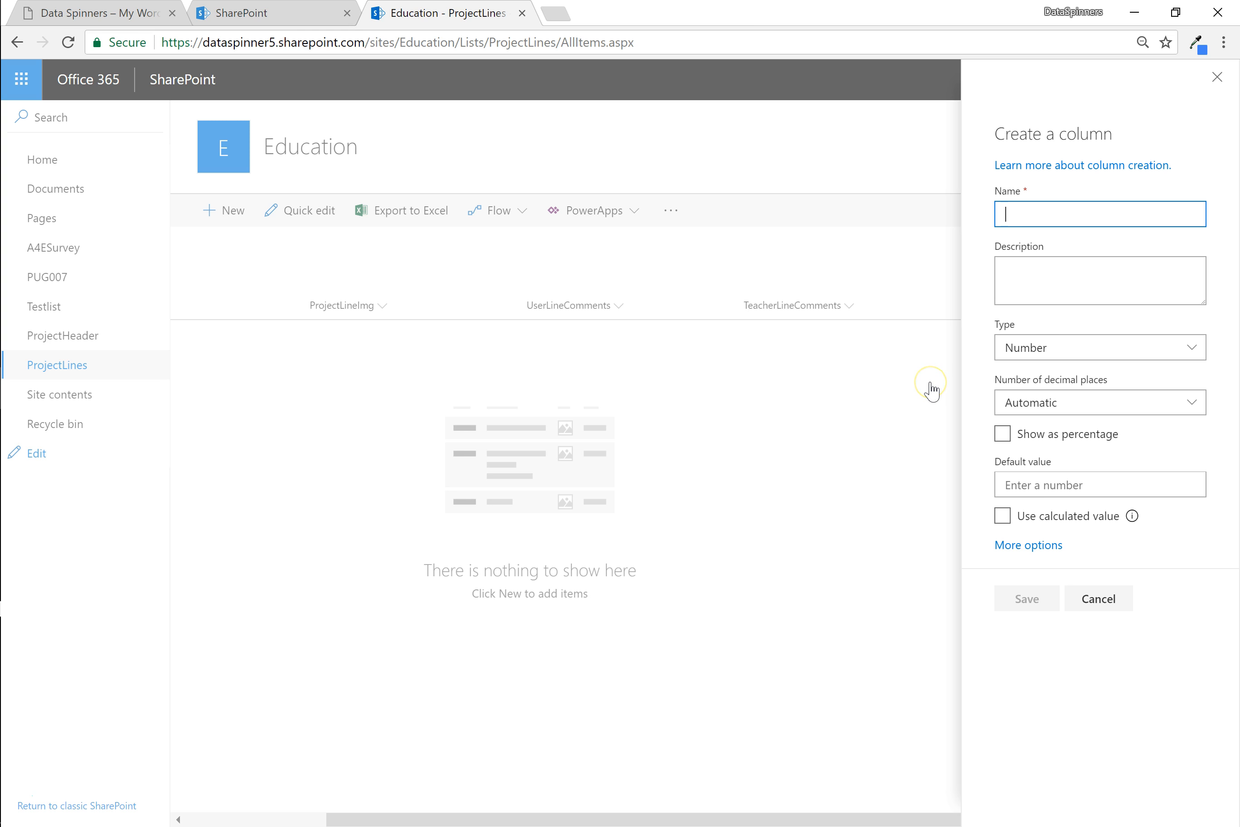
type("ProjectID")
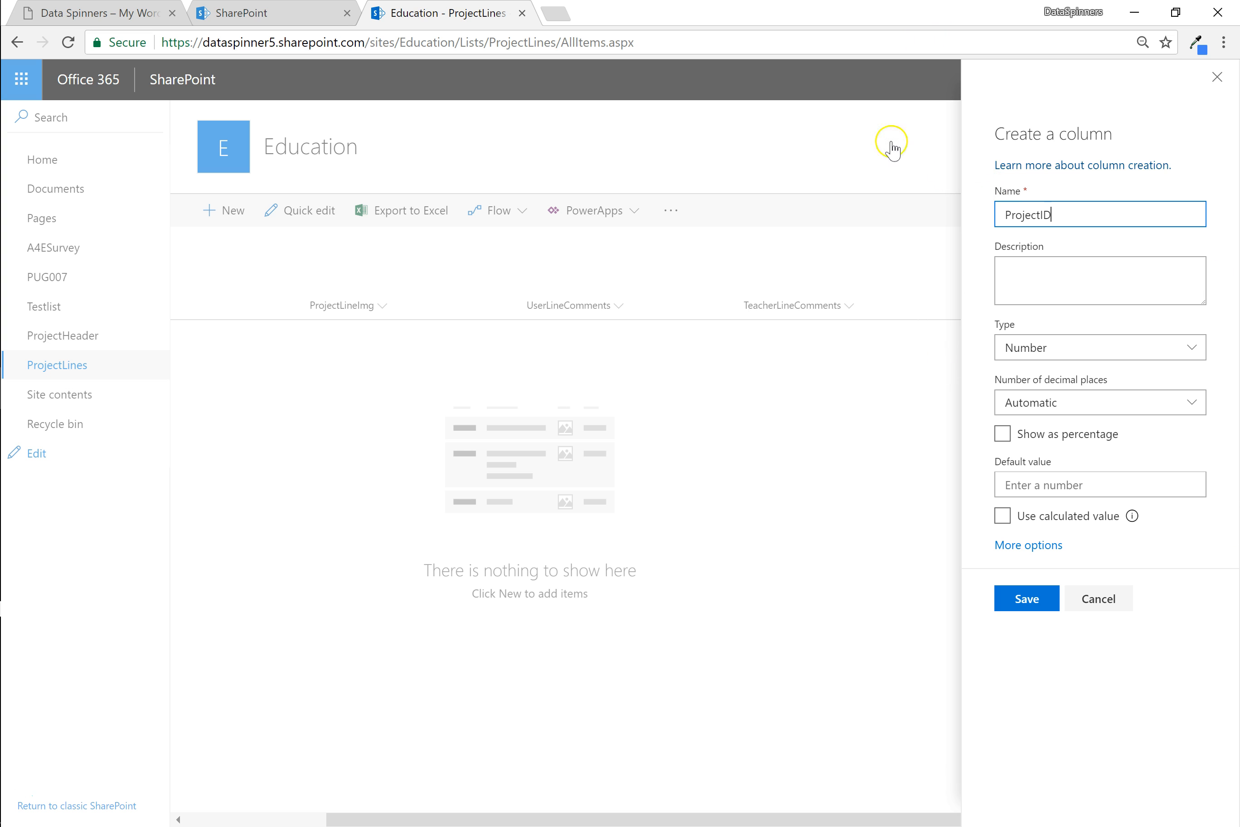
left_click(1029, 605)
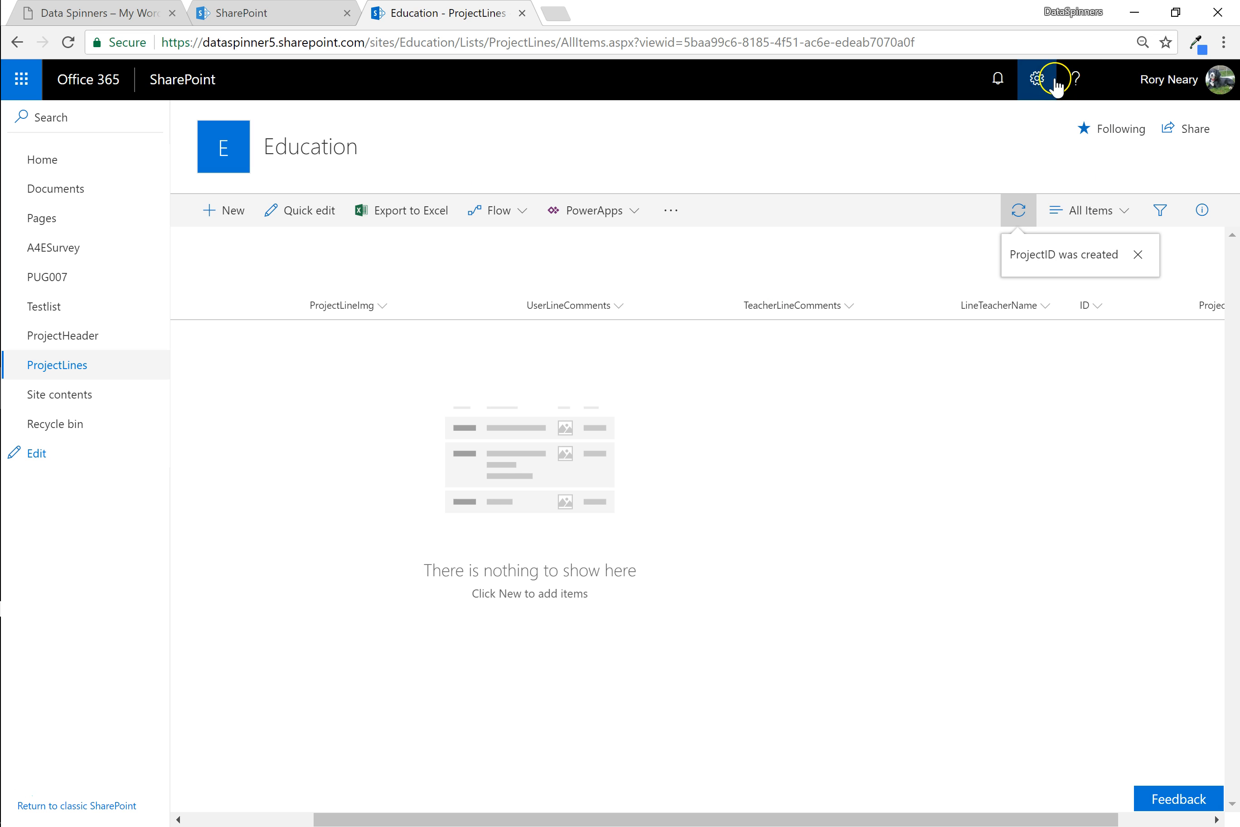
Open the ProjectLines list's All Items view for editing from the list settings.
left_click(1036, 78)
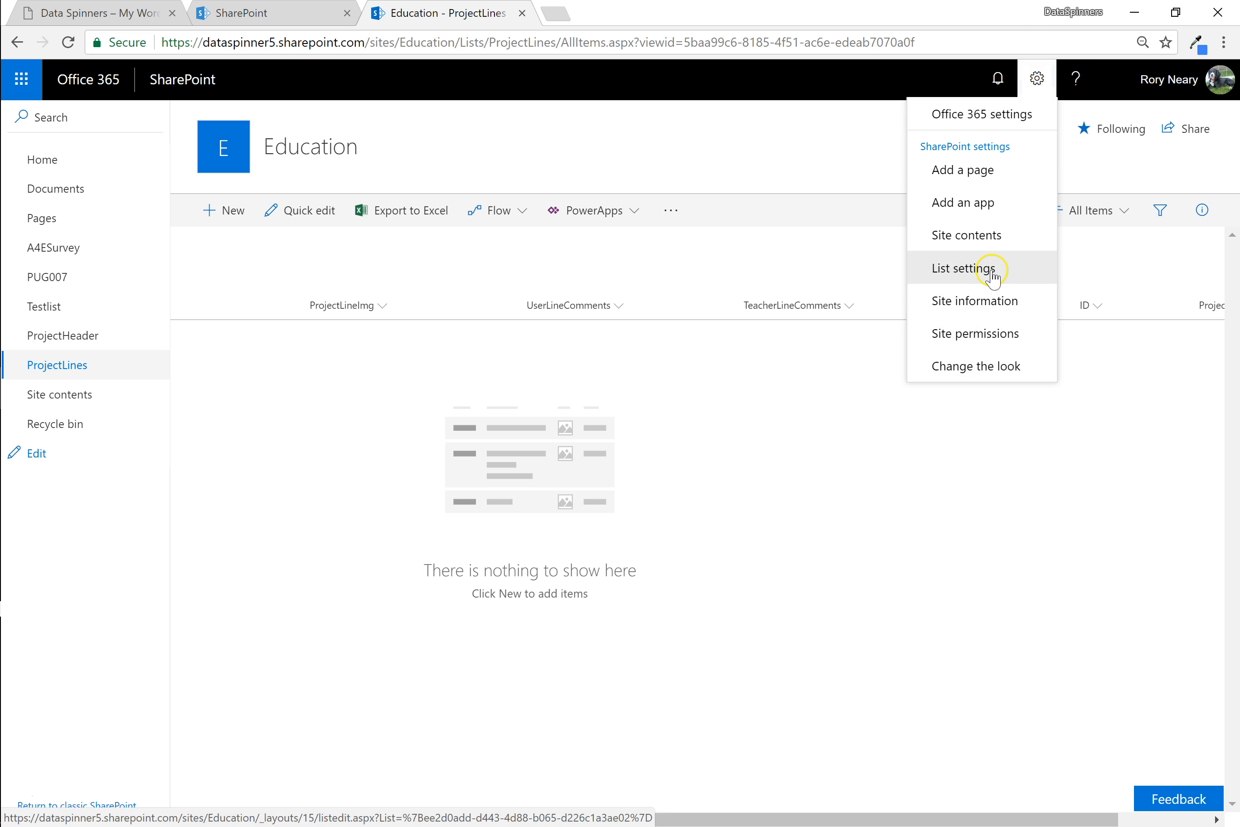
left_click(945, 282)
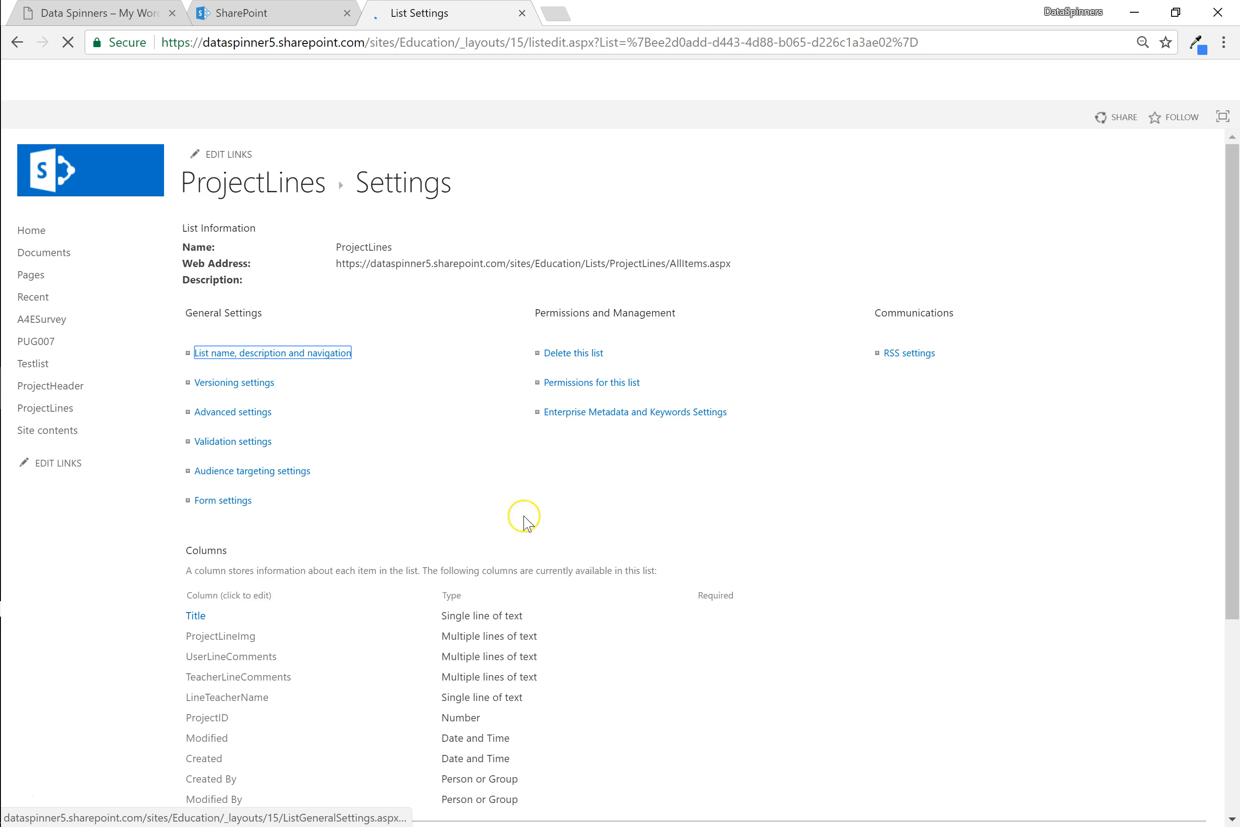
scroll(800, 553, "down", 5)
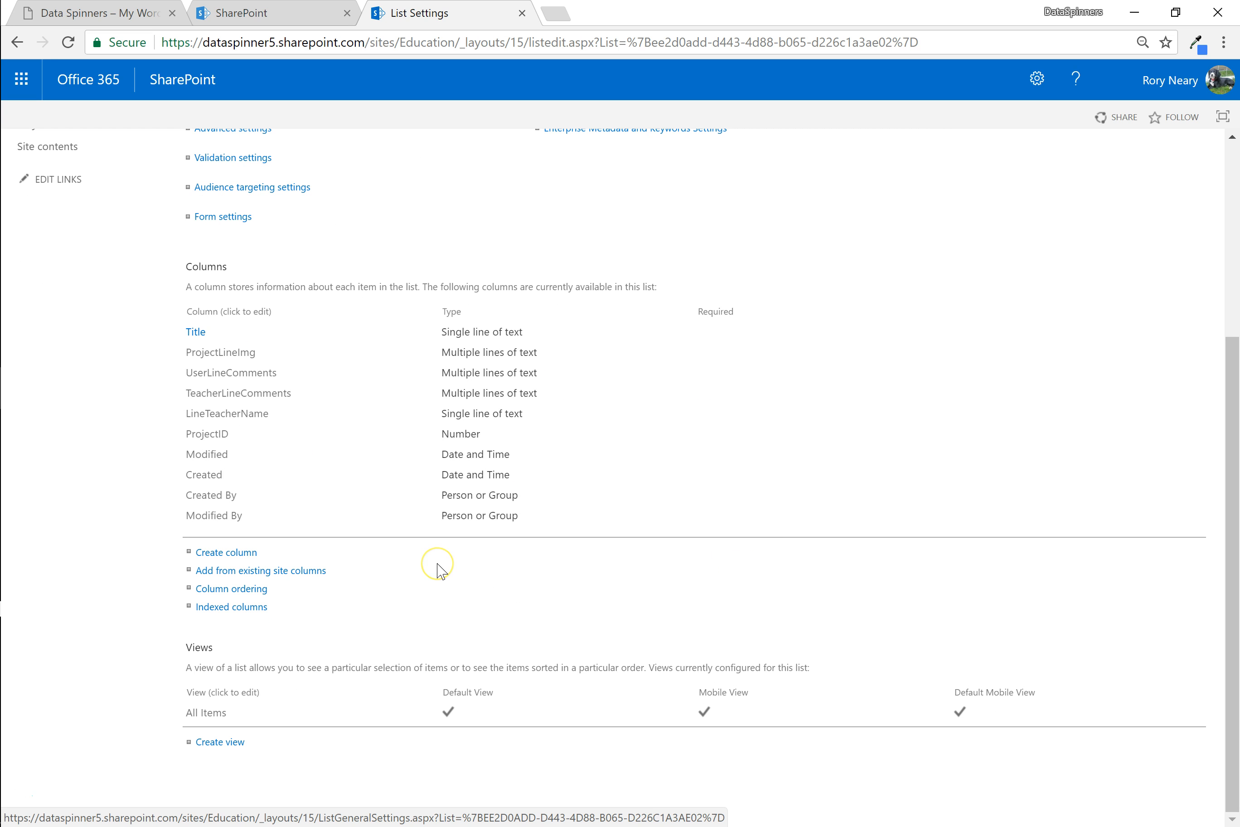
scroll(437, 563, "up", 3)
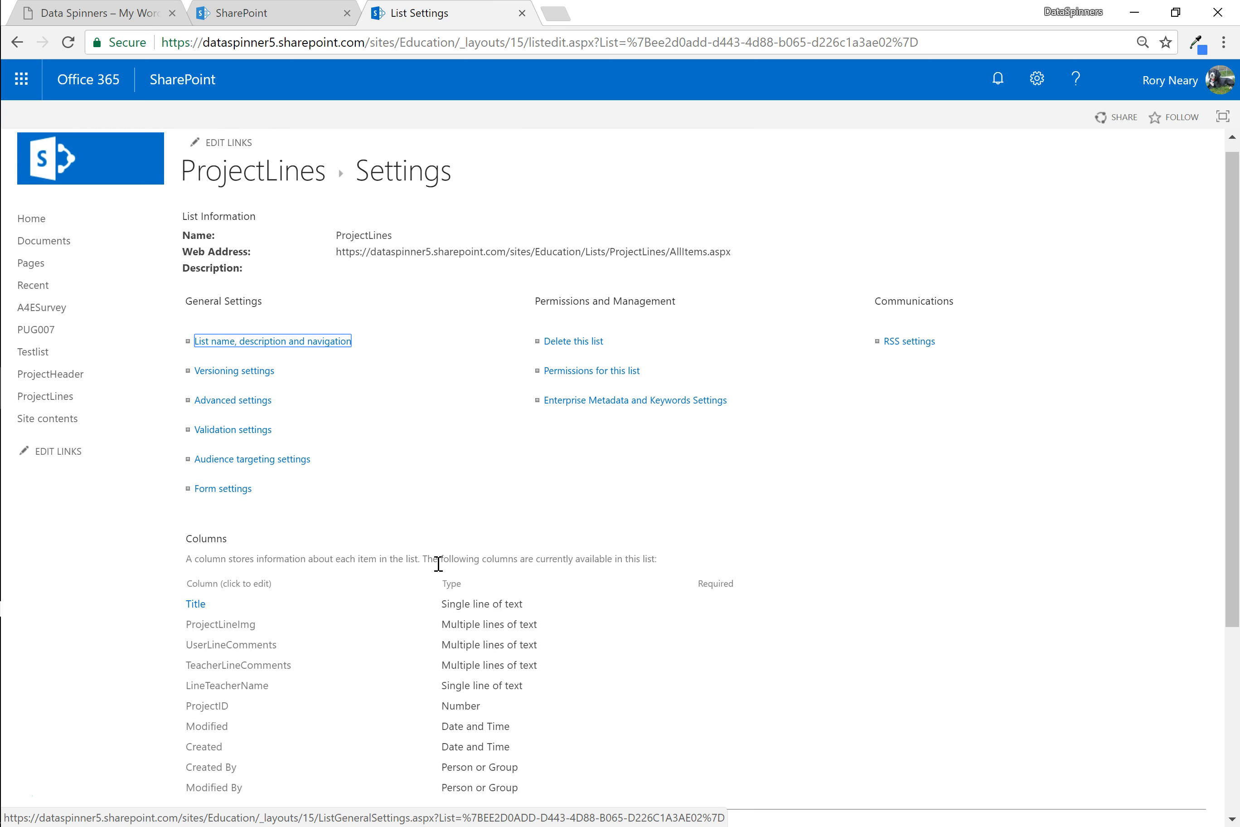
scroll(437, 565, "down", 2)
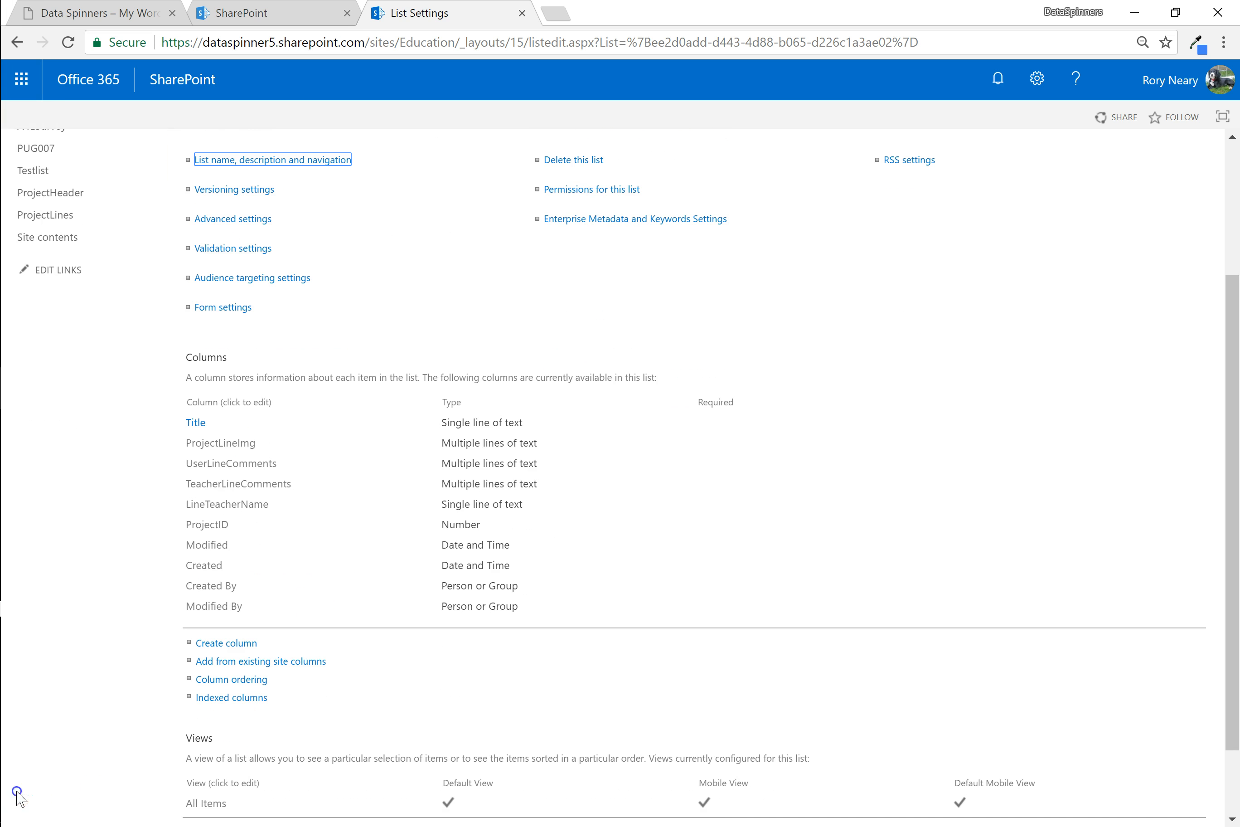
scroll(106, 757, "down", 2)
left_click(208, 715)
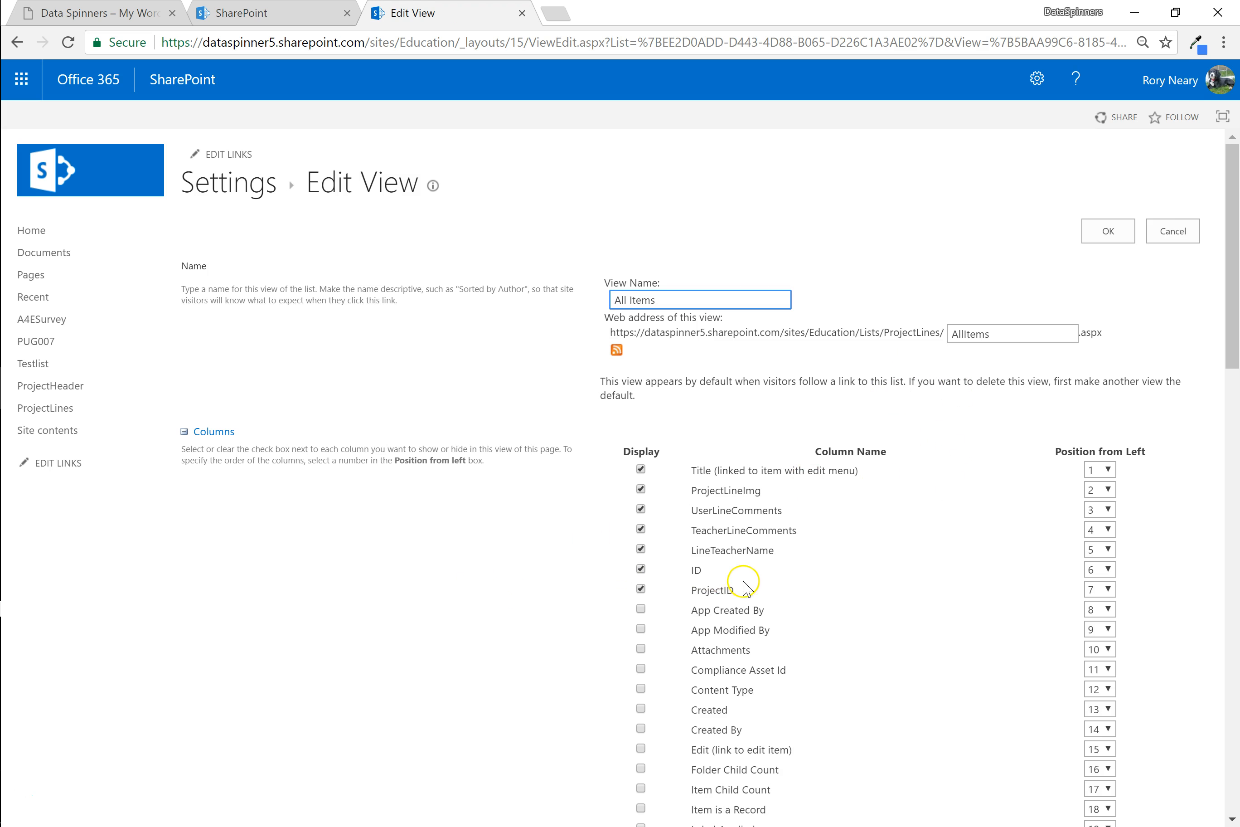
Reorder the All Items view so ProjectID is in position 1 and ID in position 2, and save the view.
scroll(747, 586, "down", 3)
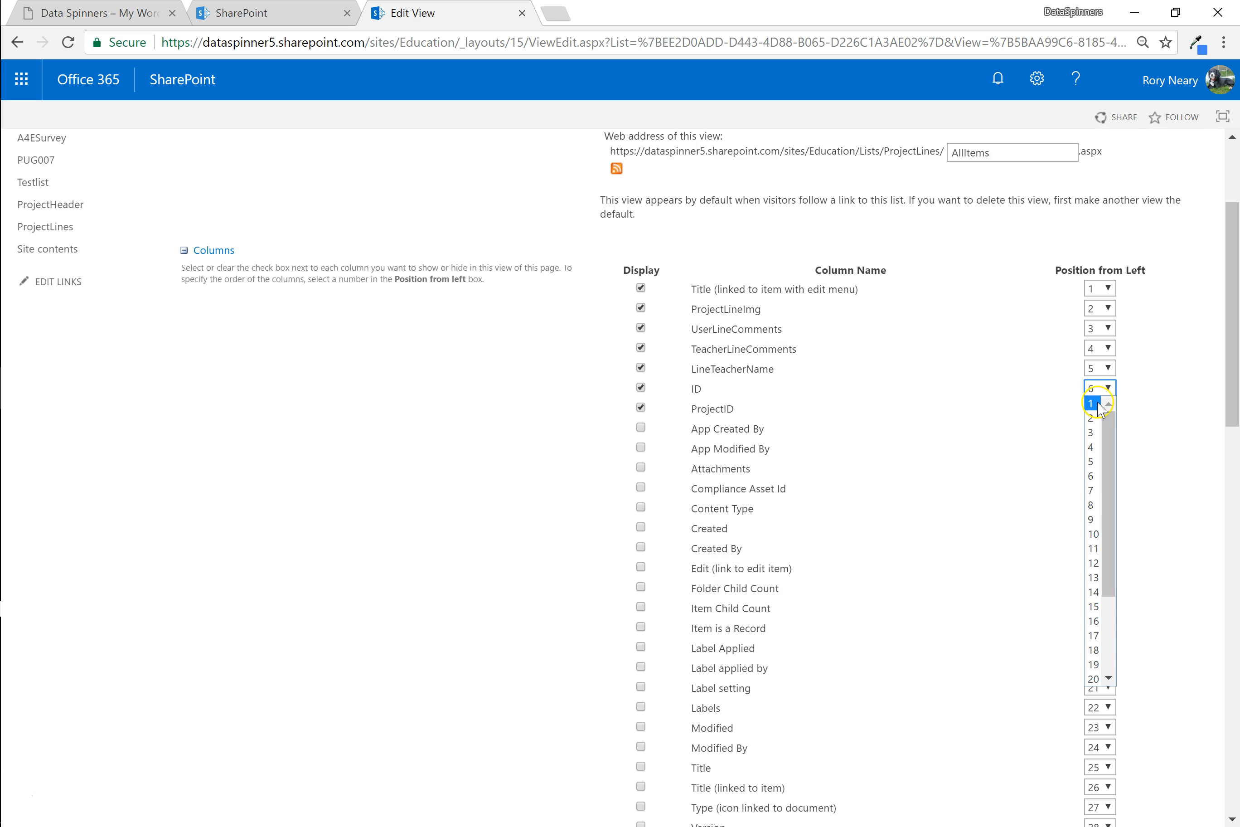
left_click(1093, 404)
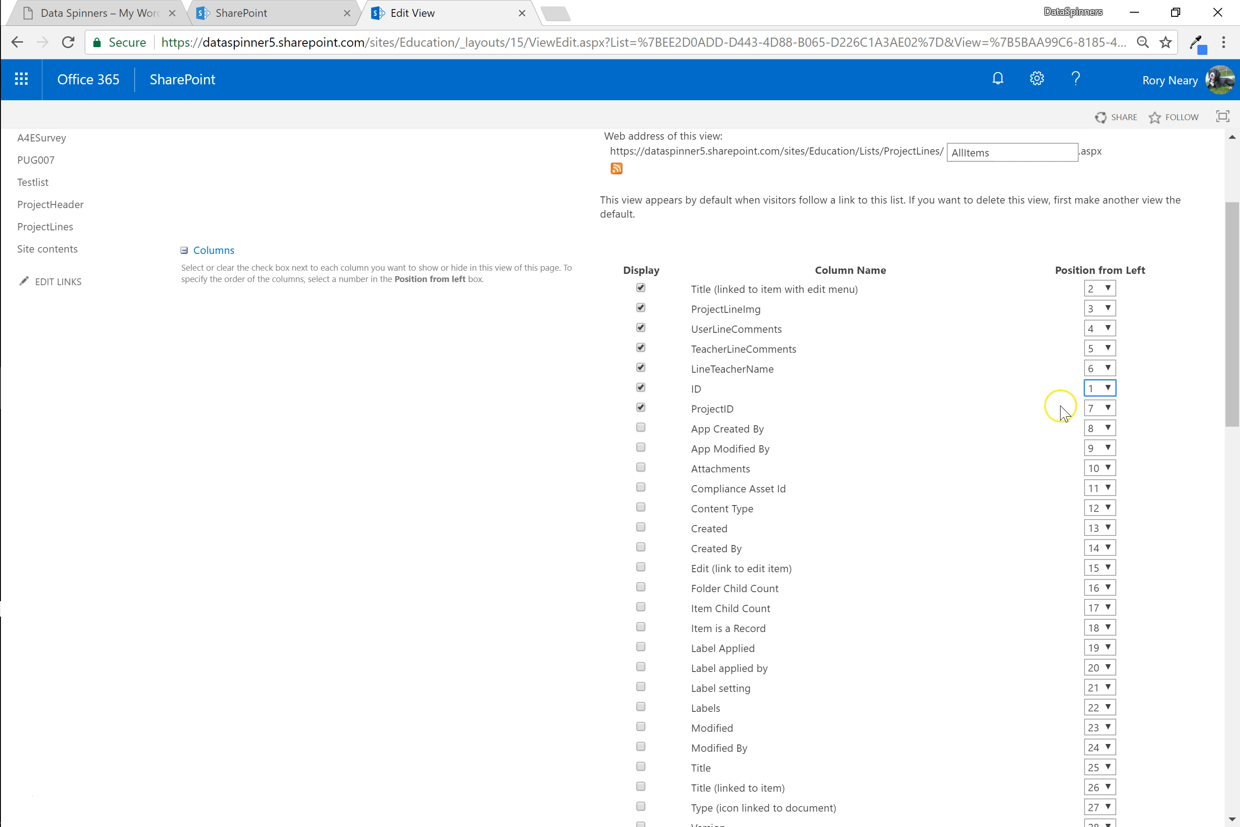
left_click(1107, 408)
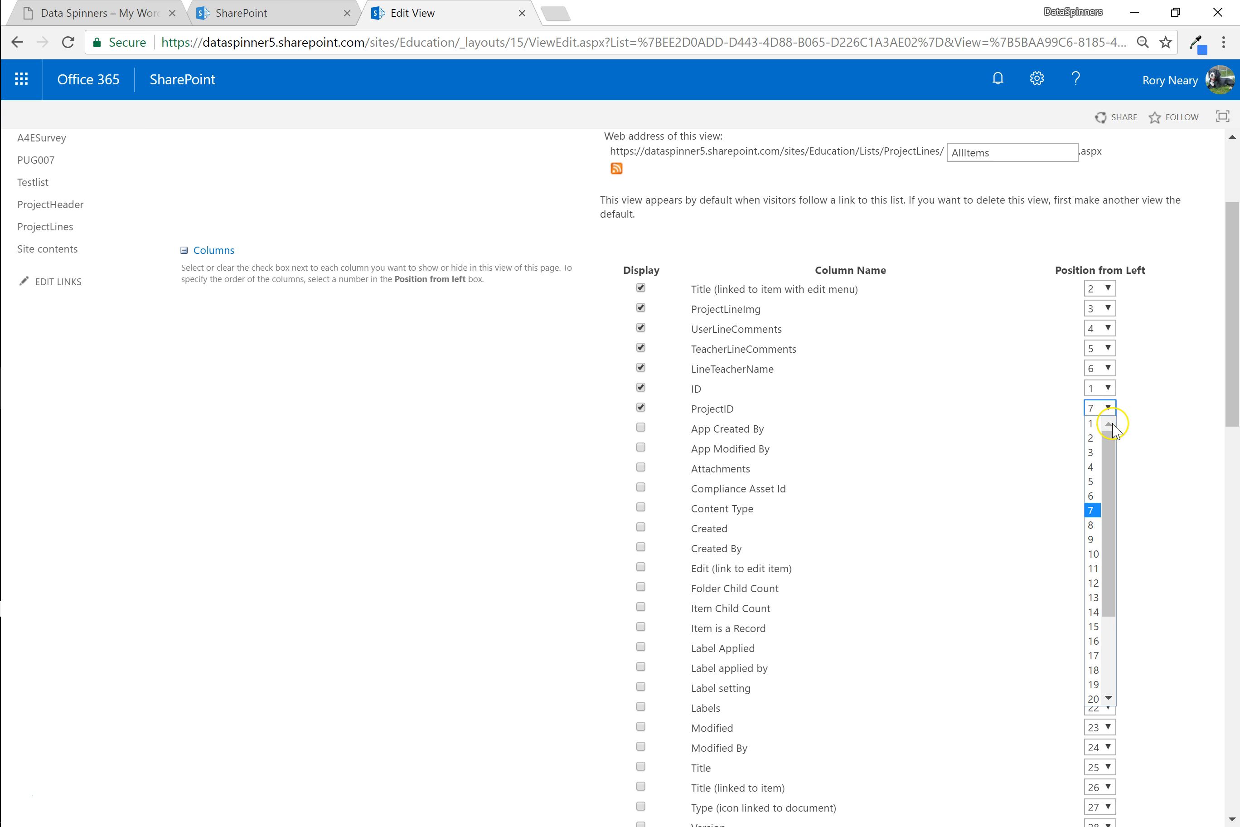
left_click(1091, 423)
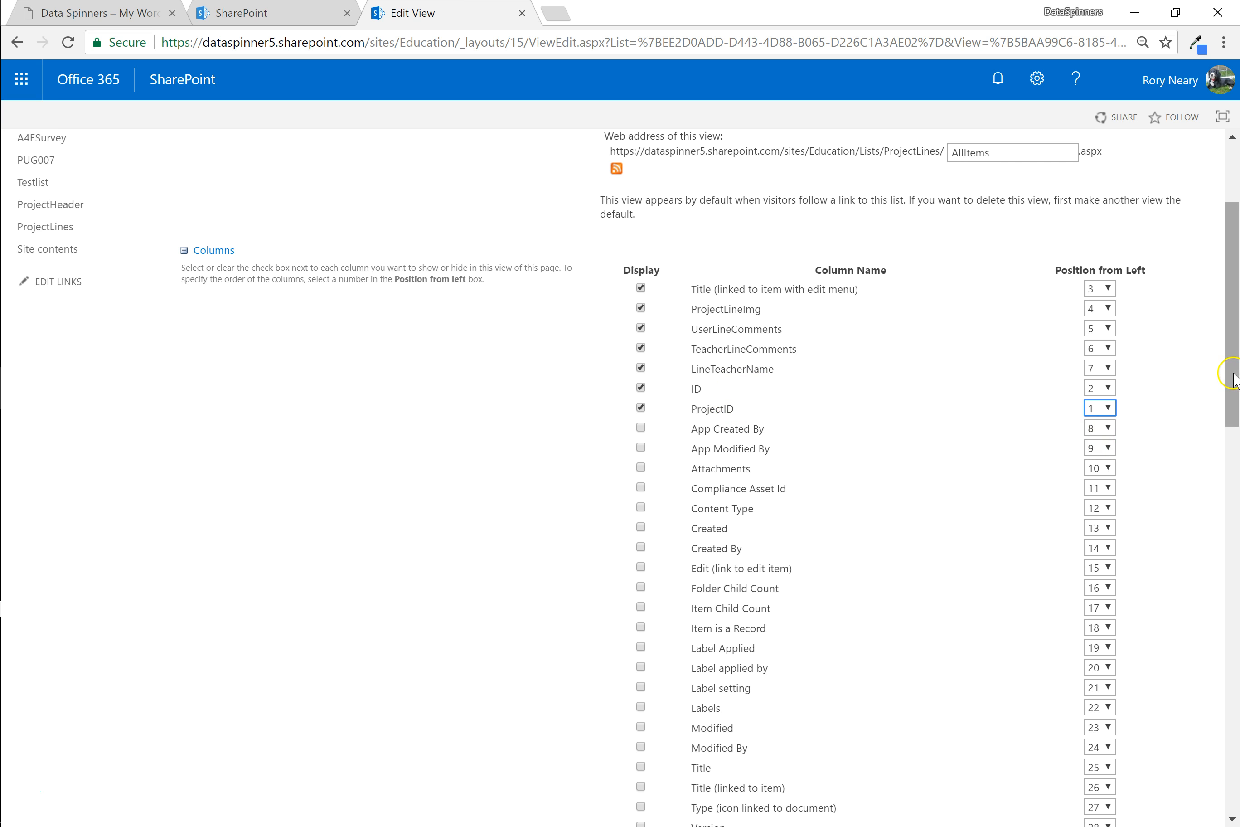
scroll(1232, 326, "up", 1)
scroll(1232, 325, "up", 2)
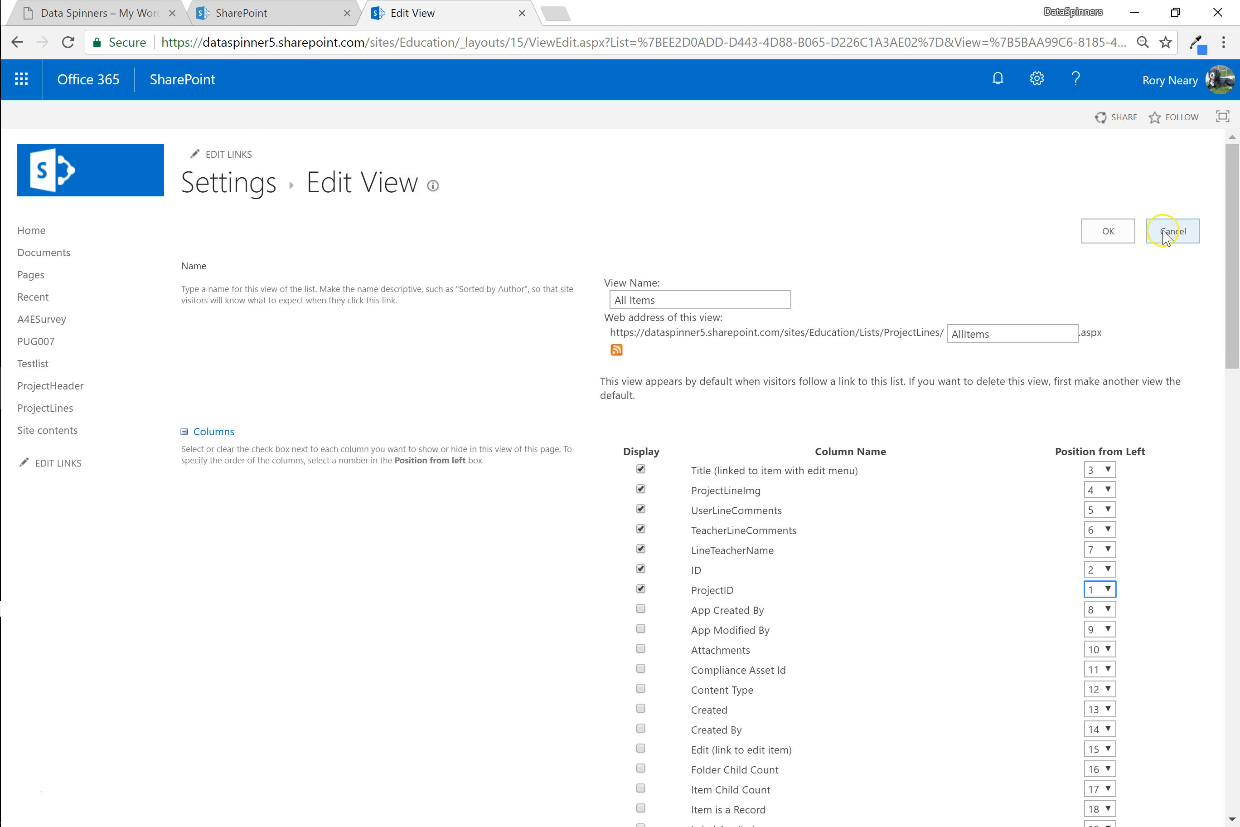
left_click(1109, 231)
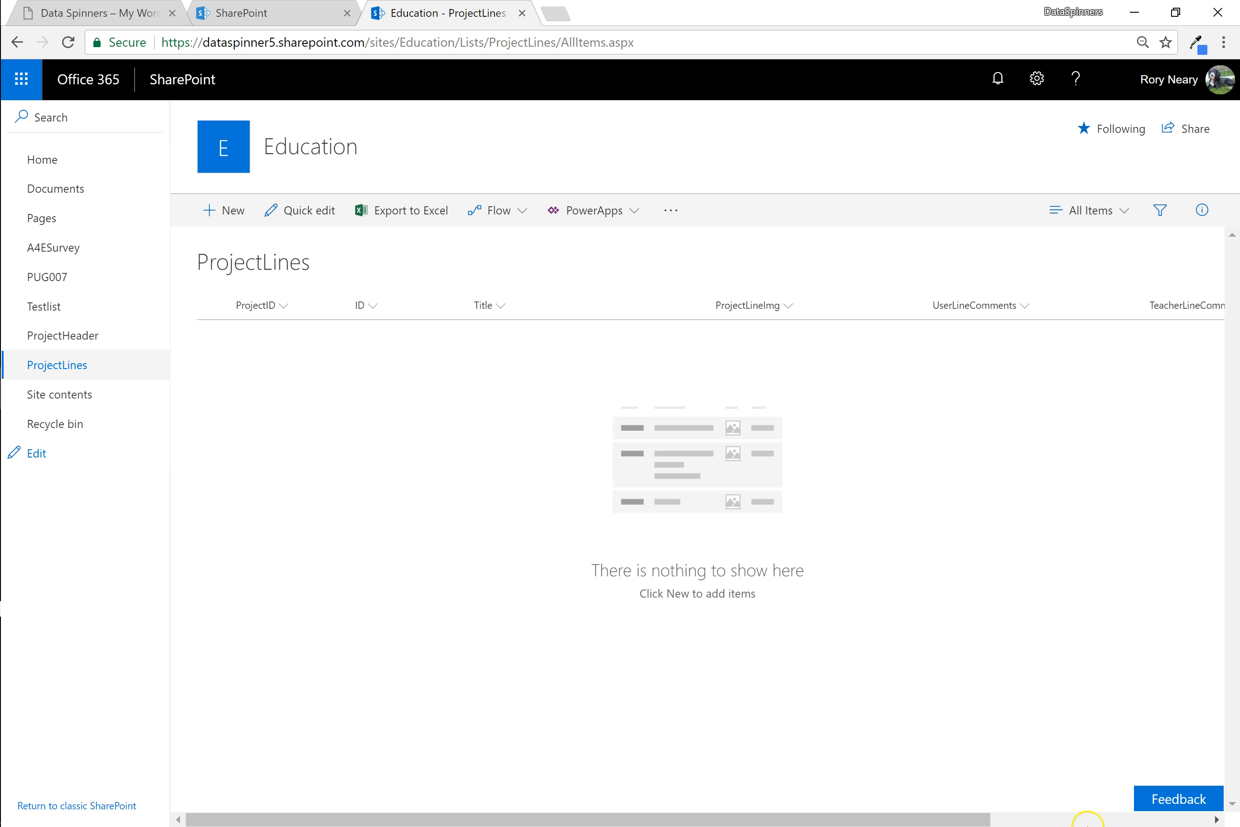
left_click(1087, 819)
left_click_drag(1087, 820, 692, 808)
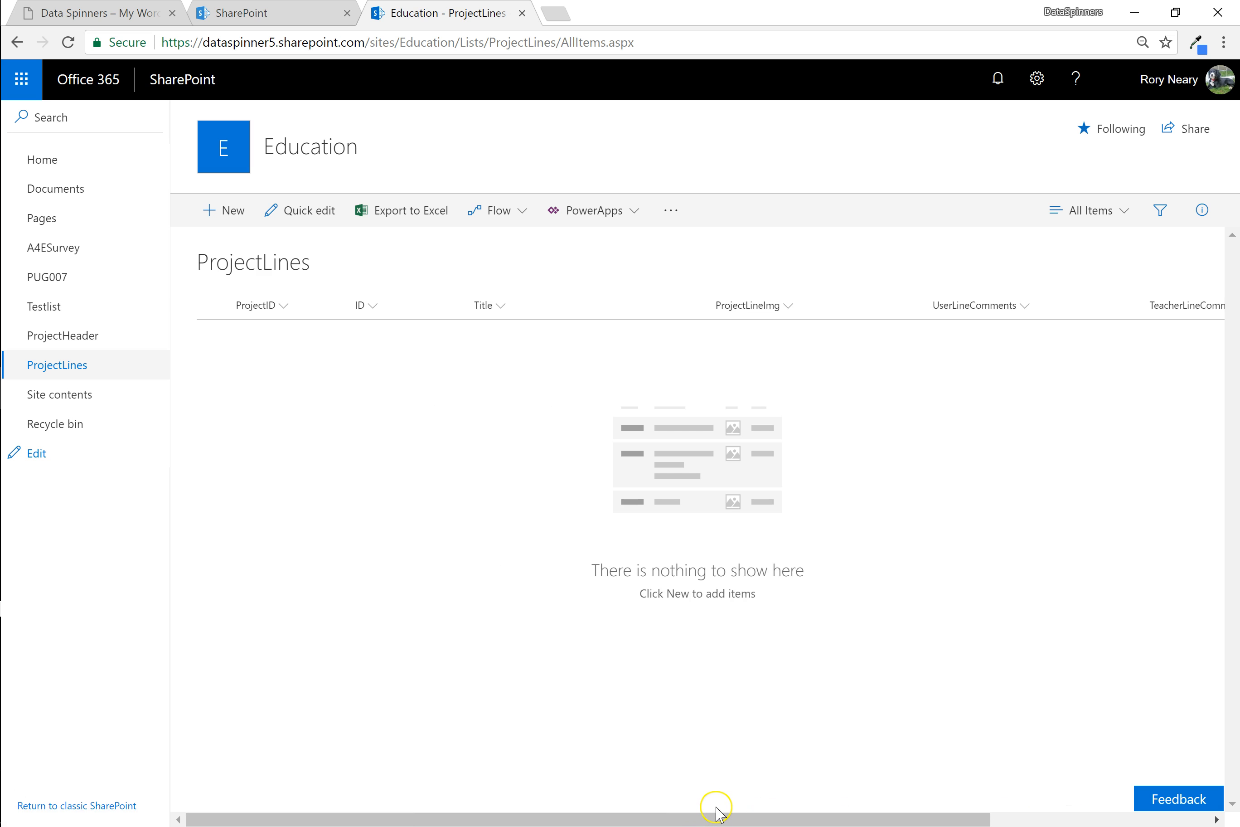